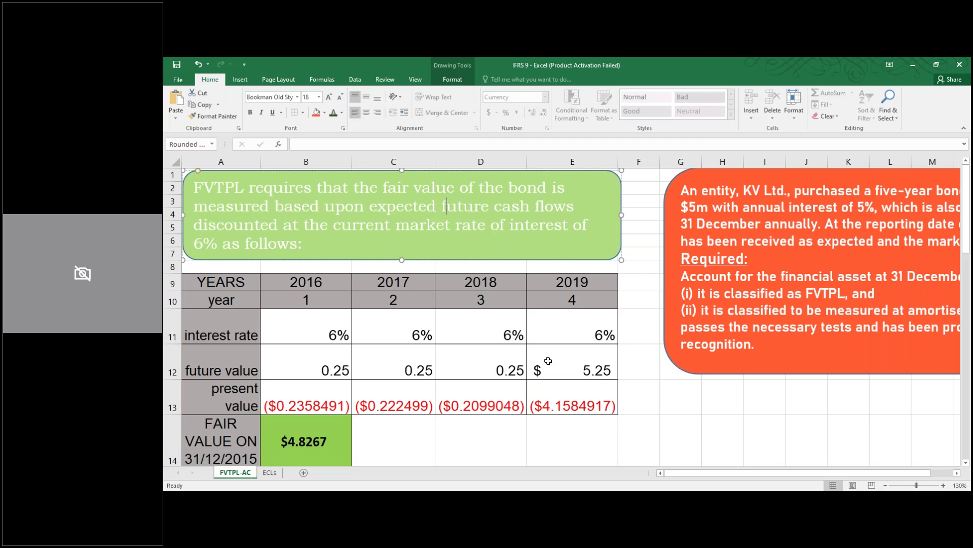
Examine the present value formulas in row 13 of the FVTPL table for the years 2016 to 2019
{"action": "scroll", "coordinate": [547, 360], "scroll_direction": "down", "scroll_amount": 1}
{"action": "scroll", "coordinate": [547, 360], "scroll_direction": "down", "scroll_amount": 1}
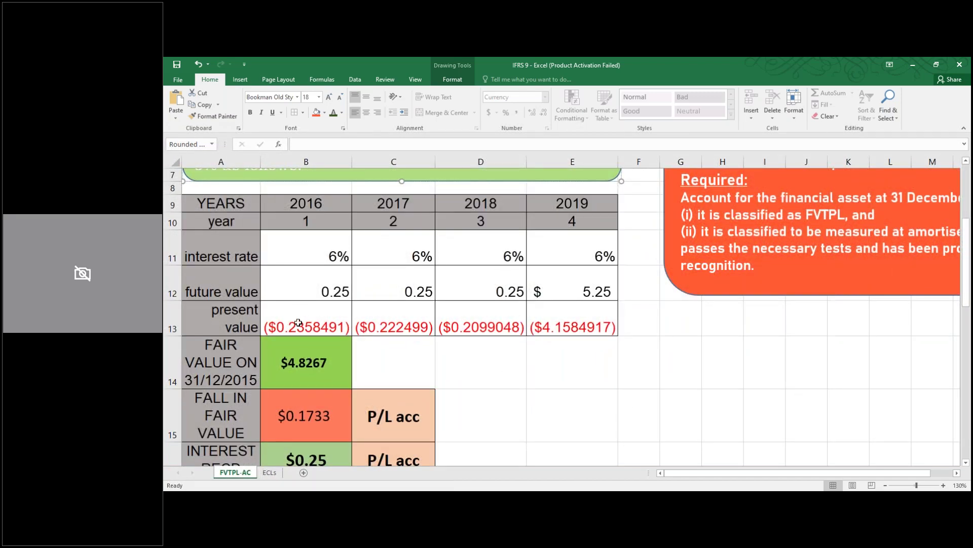
{"action": "left_click", "coordinate": [323, 302]}
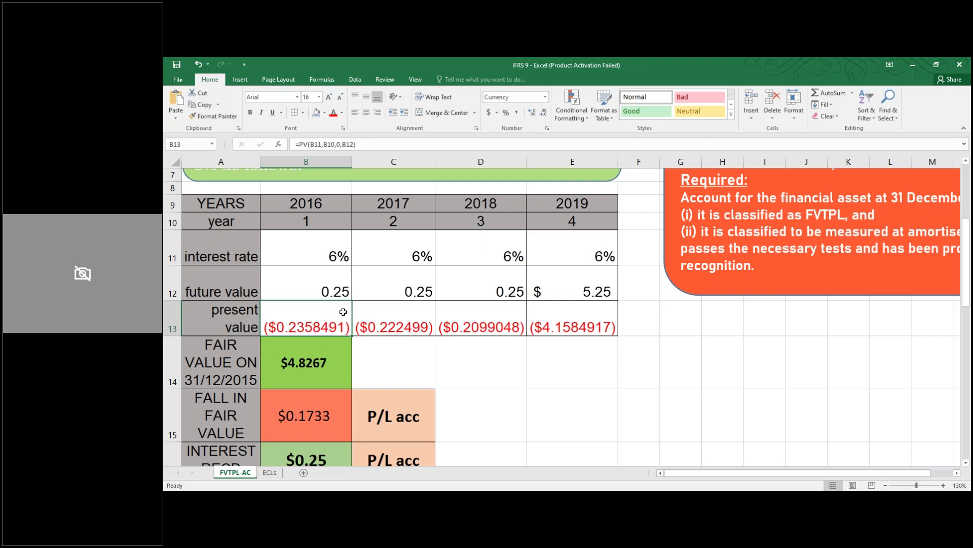
{"action": "left_click", "coordinate": [371, 309]}
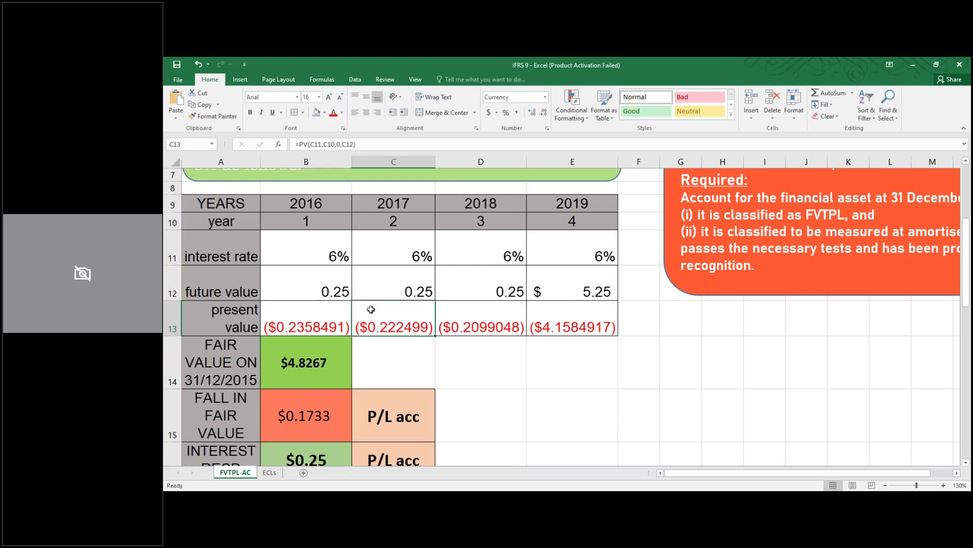
{"action": "left_click", "coordinate": [453, 309]}
{"action": "left_click", "coordinate": [546, 315]}
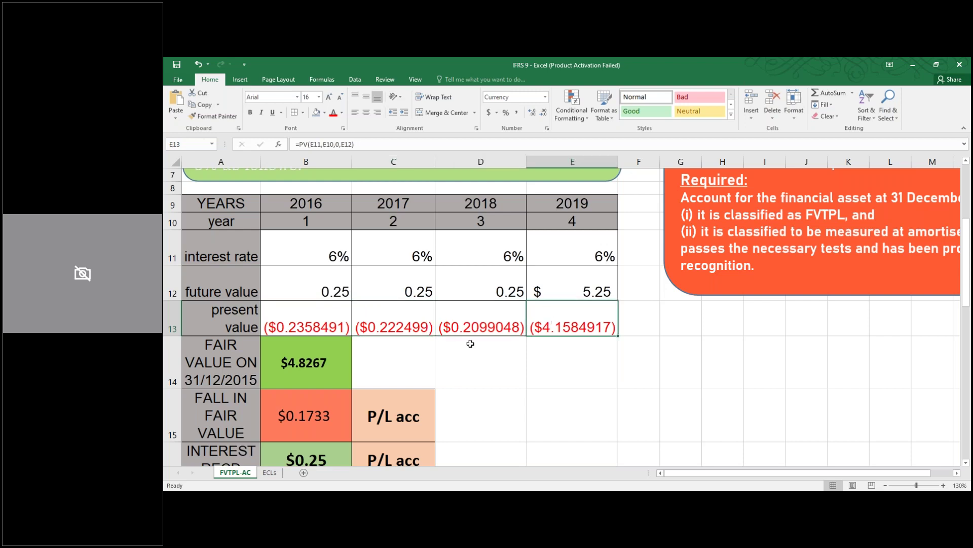
{"action": "left_click", "coordinate": [321, 307]}
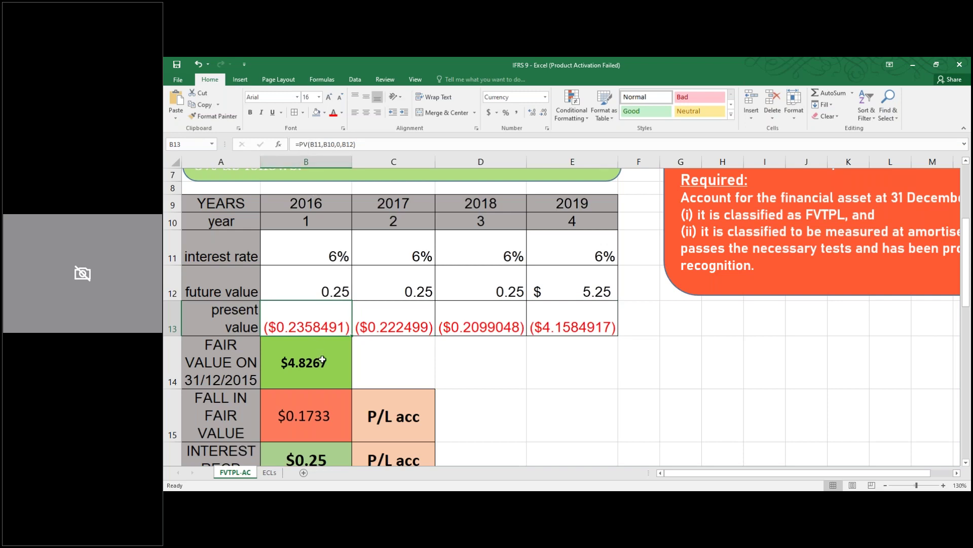
{"action": "scroll", "coordinate": [325, 355], "scroll_direction": "down", "scroll_amount": 1}
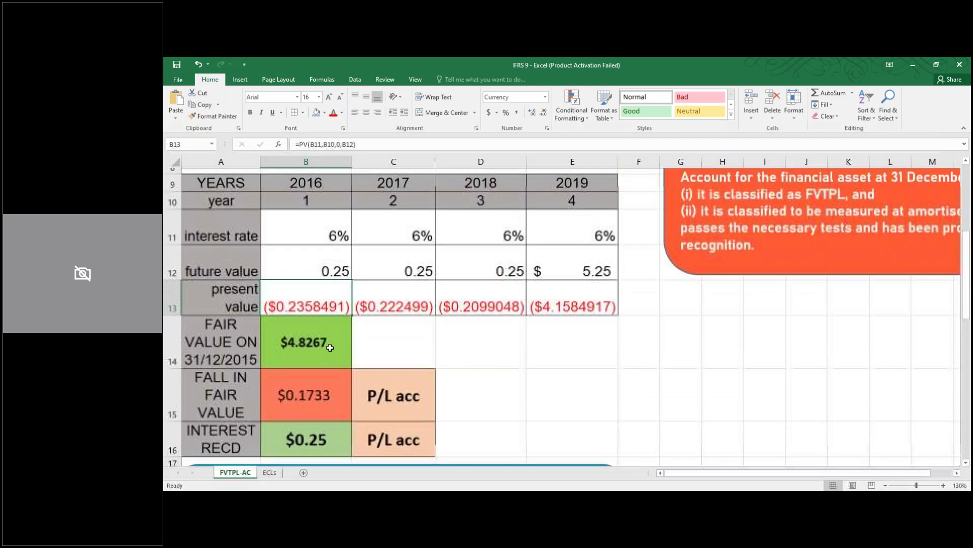
{"action": "scroll", "coordinate": [330, 347], "scroll_direction": "up", "scroll_amount": 1}
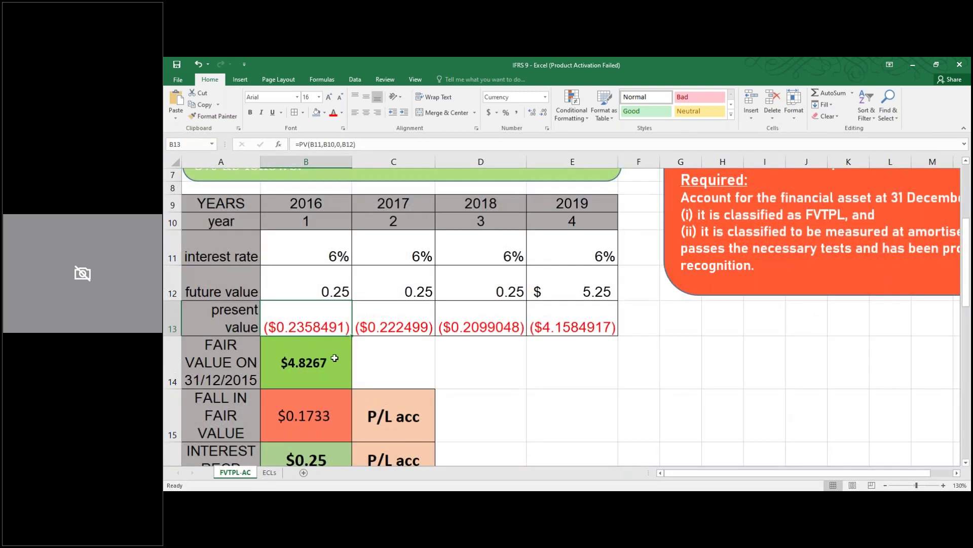
Inspect the FVTPL table's fair value, fall in fair value and interest received formulas in B14:B16, plus the account entry in C15
{"action": "left_click", "coordinate": [312, 380]}
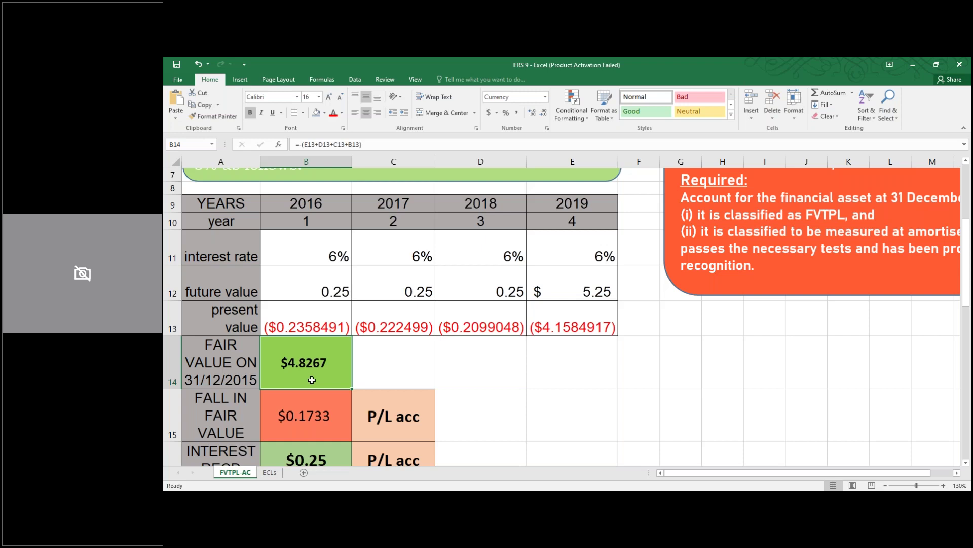
{"action": "key", "text": "Down"}
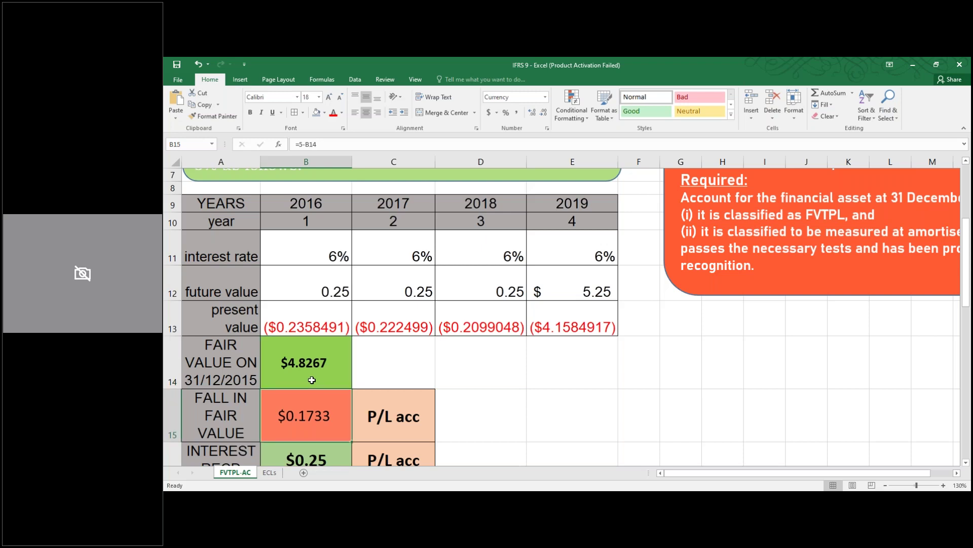
{"action": "left_click", "coordinate": [312, 380]}
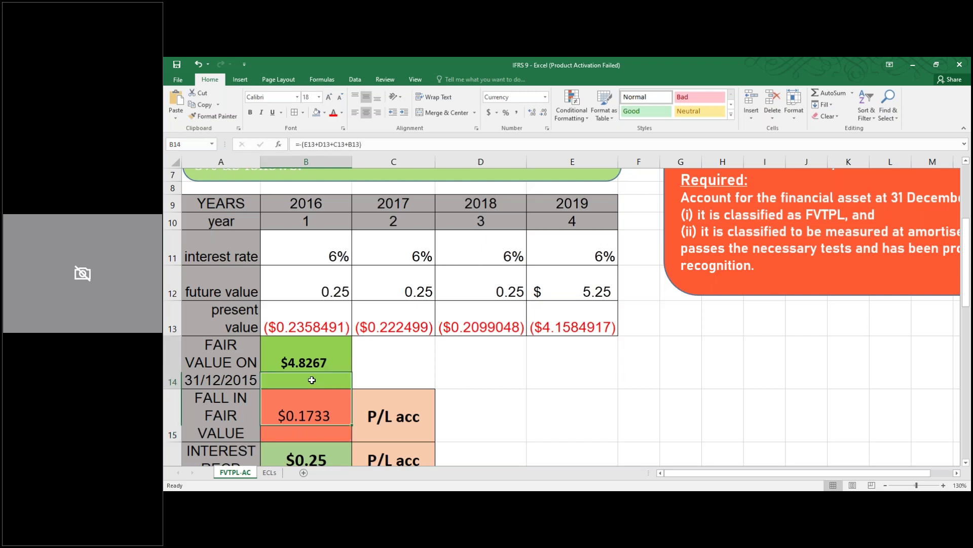
{"action": "left_click", "coordinate": [321, 415]}
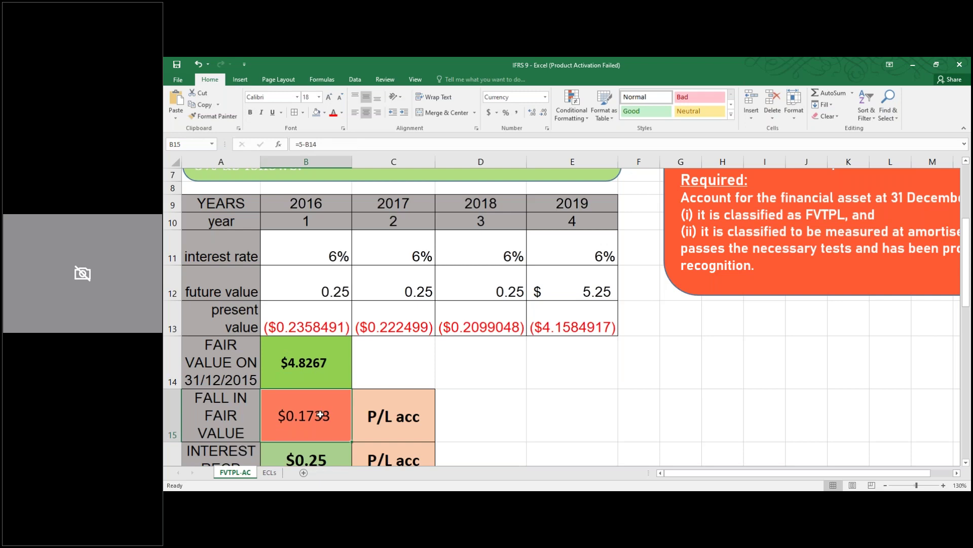
{"action": "left_click", "coordinate": [399, 417]}
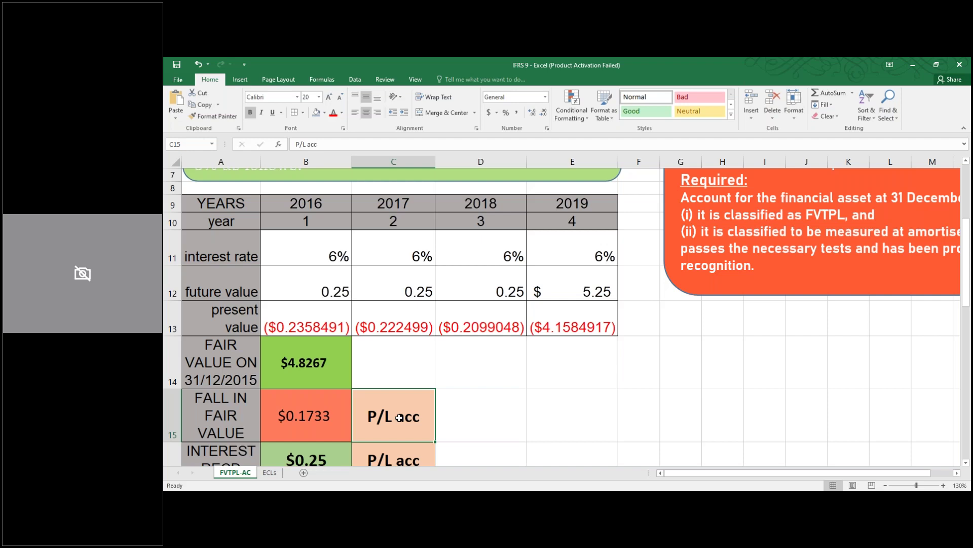
{"action": "scroll", "coordinate": [396, 415], "scroll_direction": "down", "scroll_amount": 1}
{"action": "left_click", "coordinate": [341, 413]}
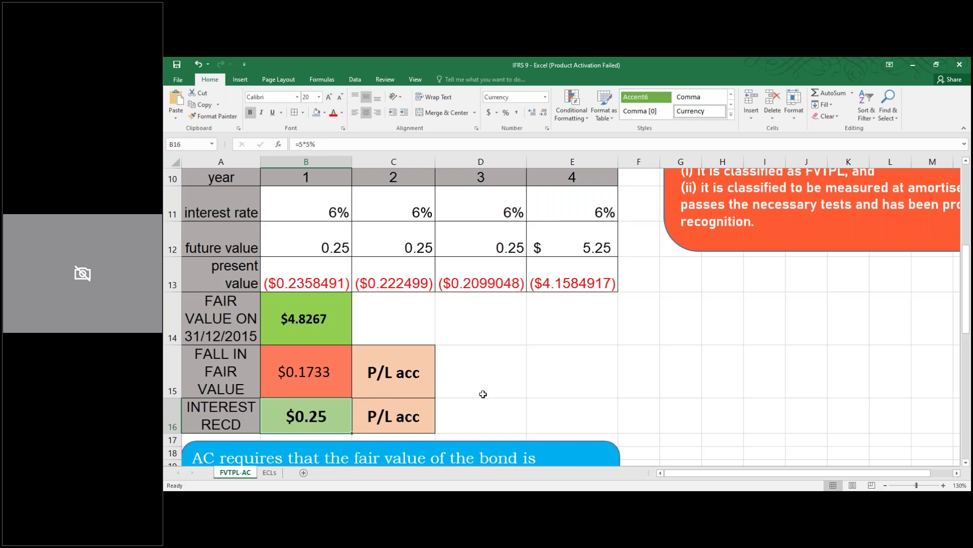
Review the FVTPL measurement note and its table, and read the AC note on discounting at the original effective rate
{"action": "scroll", "coordinate": [490, 397], "scroll_direction": "up", "scroll_amount": 2}
{"action": "scroll", "coordinate": [490, 398], "scroll_direction": "up", "scroll_amount": 1}
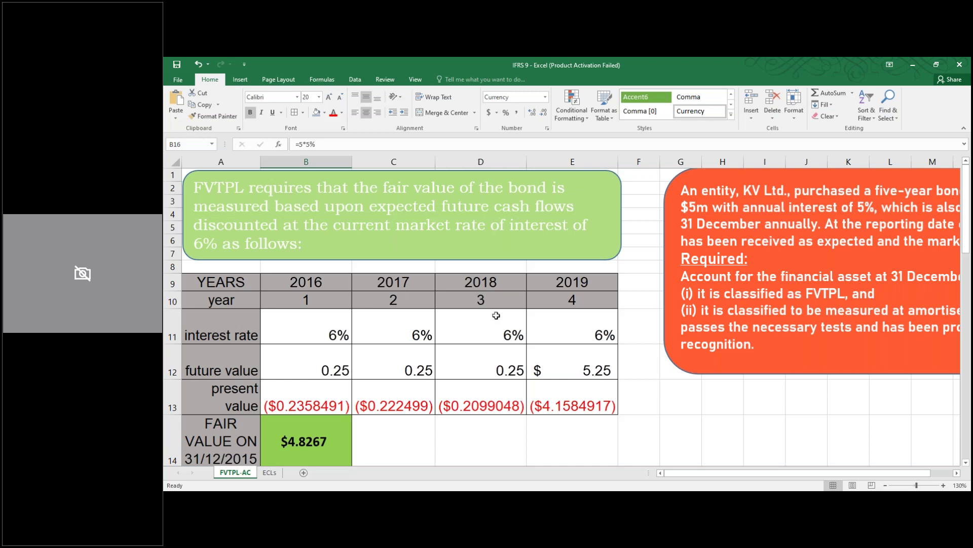
{"action": "scroll", "coordinate": [543, 352], "scroll_direction": "down", "scroll_amount": 1}
{"action": "scroll", "coordinate": [543, 353], "scroll_direction": "up", "scroll_amount": 1}
{"action": "scroll", "coordinate": [583, 403], "scroll_direction": "down", "scroll_amount": 6}
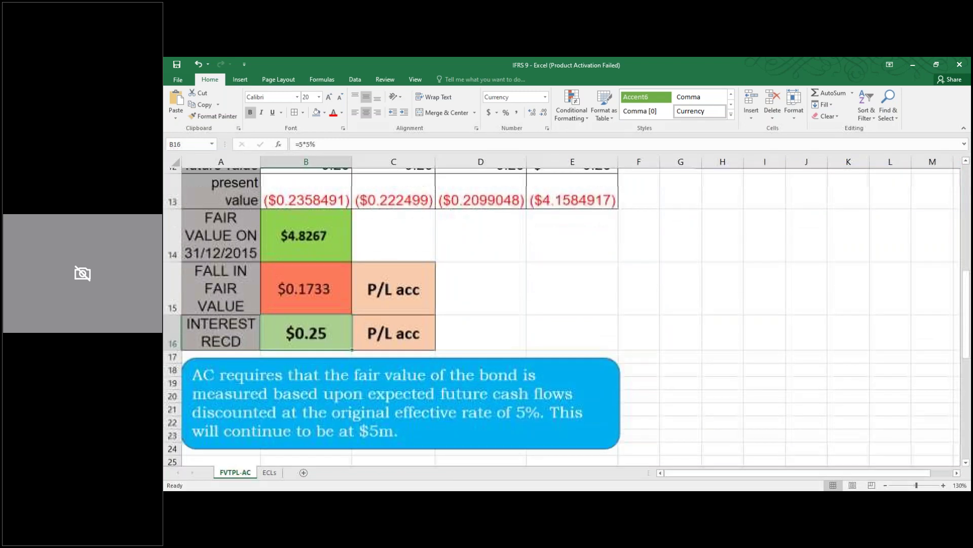
{"action": "scroll", "coordinate": [237, 365], "scroll_direction": "up", "scroll_amount": 1}
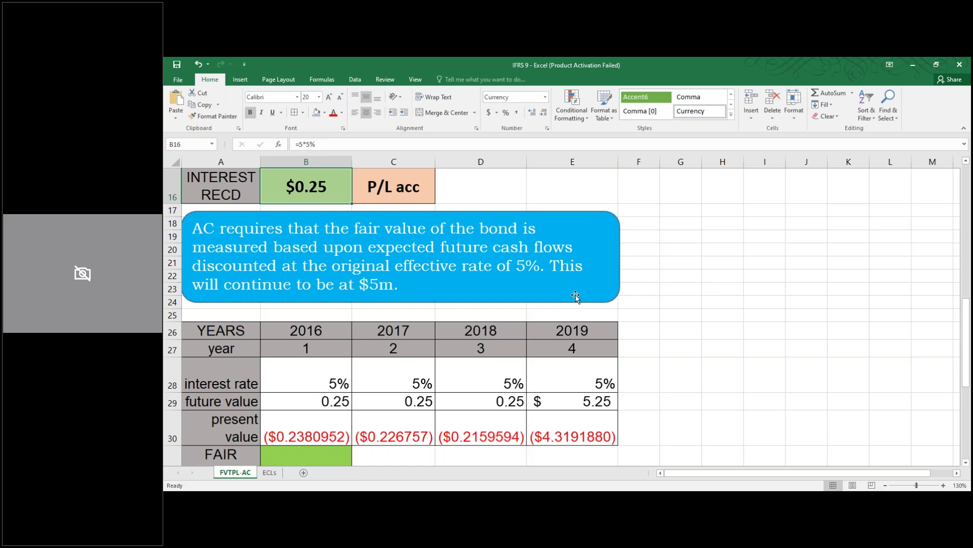
Examine the AC table's present value formulas in row 30 and its fair value, fall in fair value and interest rows
{"action": "scroll", "coordinate": [576, 297], "scroll_direction": "down", "scroll_amount": 1}
{"action": "scroll", "coordinate": [370, 418], "scroll_direction": "up", "scroll_amount": 1}
{"action": "scroll", "coordinate": [336, 428], "scroll_direction": "down", "scroll_amount": 1}
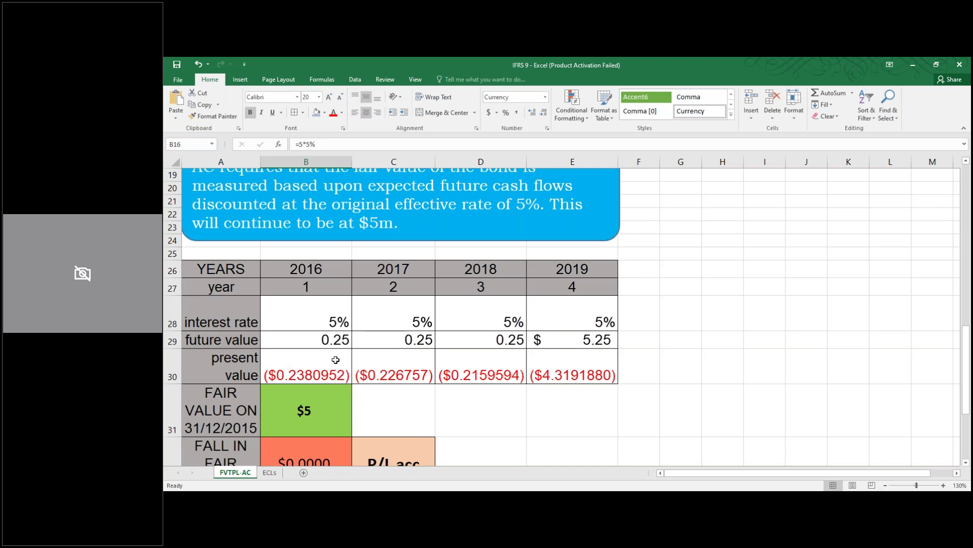
{"action": "left_click", "coordinate": [360, 368]}
{"action": "left_click", "coordinate": [456, 370]}
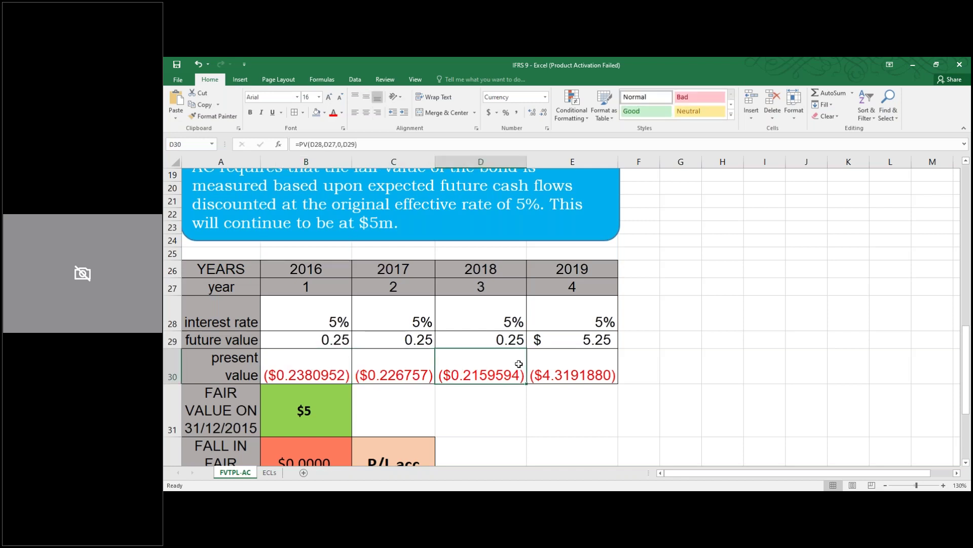
{"action": "left_click", "coordinate": [542, 364]}
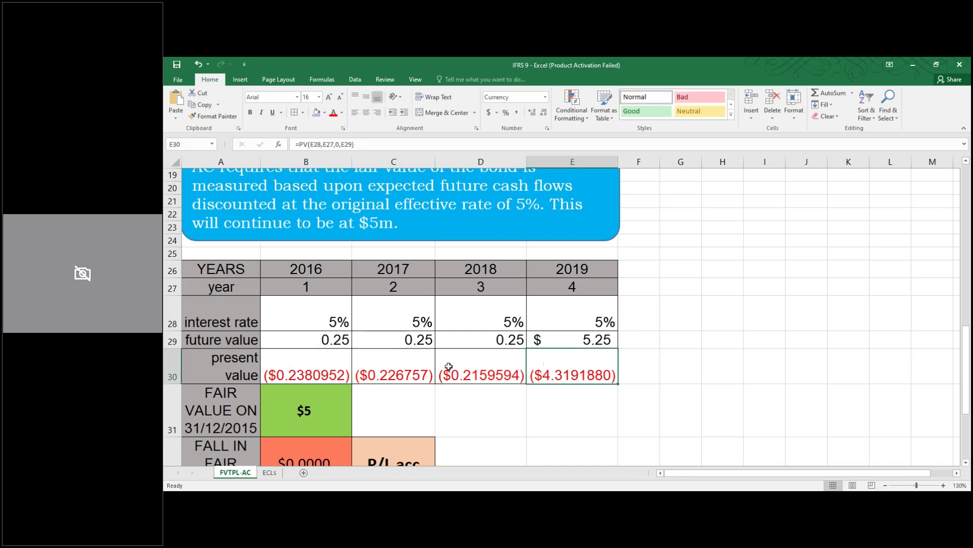
{"action": "left_click", "coordinate": [316, 356]}
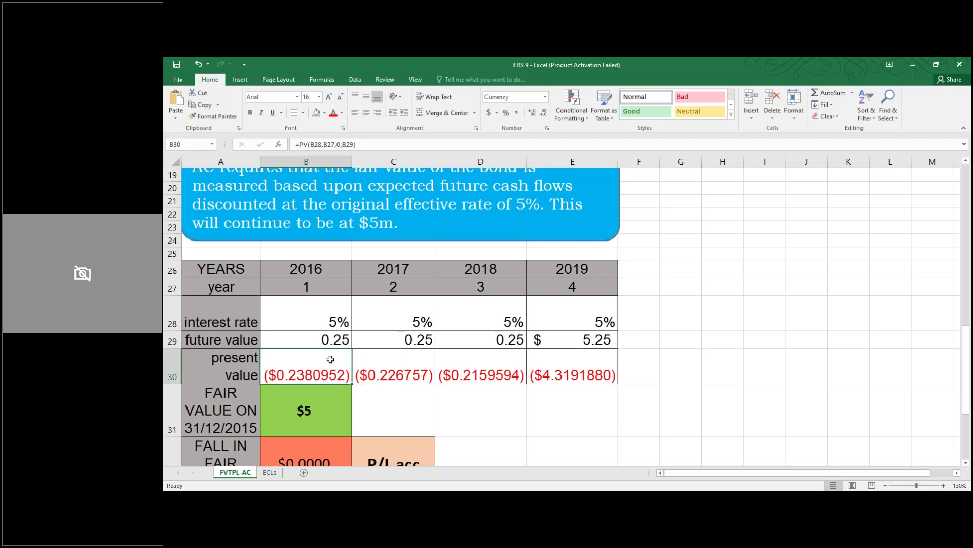
{"action": "left_click", "coordinate": [395, 363]}
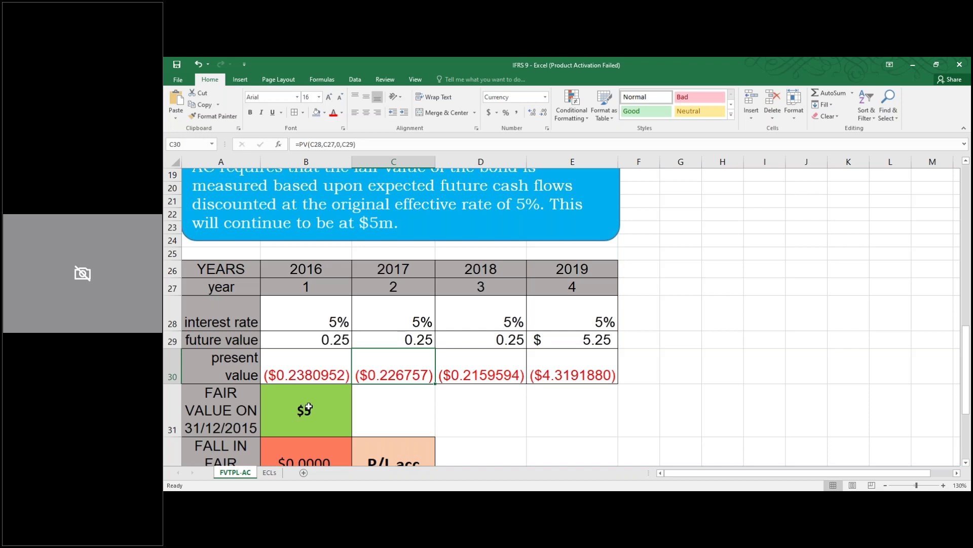
{"action": "scroll", "coordinate": [308, 407], "scroll_direction": "down", "scroll_amount": 1}
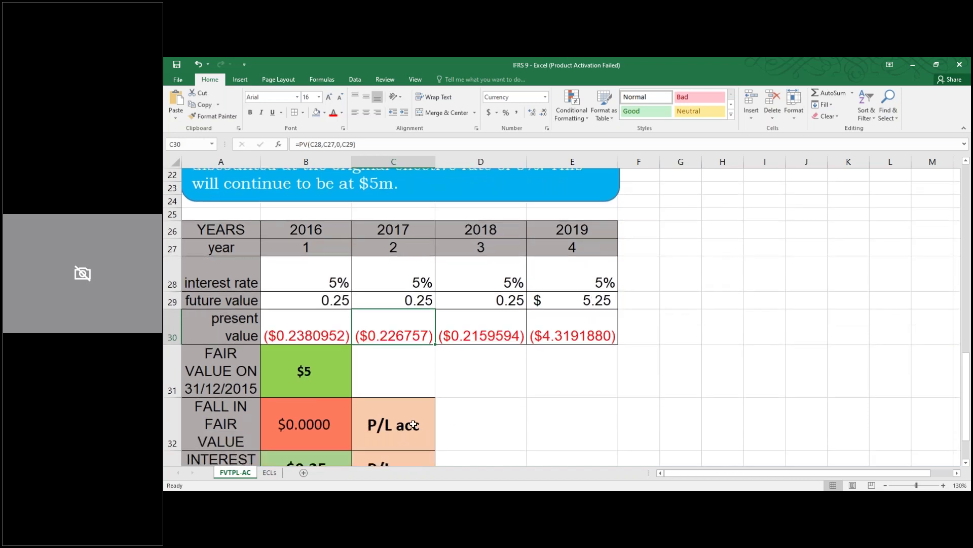
{"action": "scroll", "coordinate": [413, 425], "scroll_direction": "down", "scroll_amount": 1}
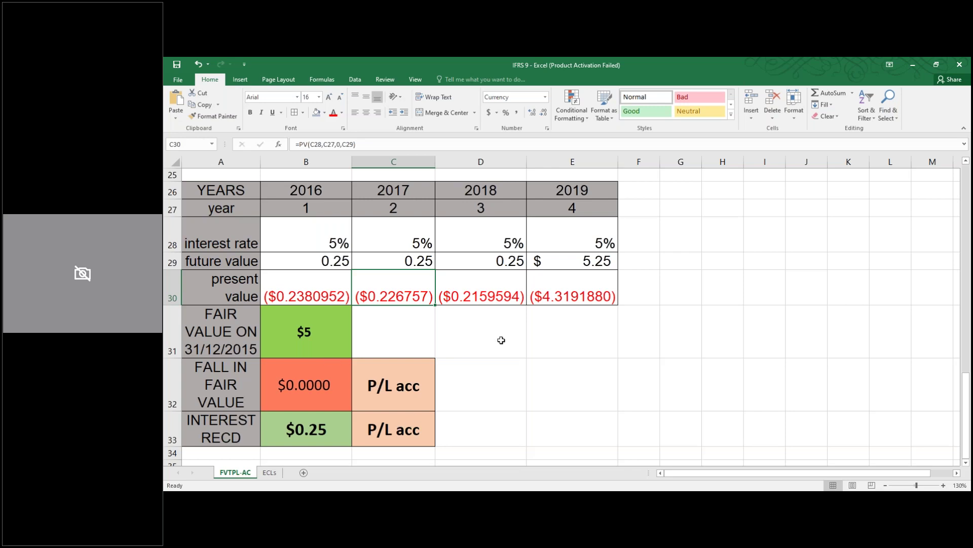
Compare the fall in fair value and interest received in B15:B16 of the FVTPL table with the AC table's interest in B33
{"action": "scroll", "coordinate": [520, 359], "scroll_direction": "up", "scroll_amount": 5}
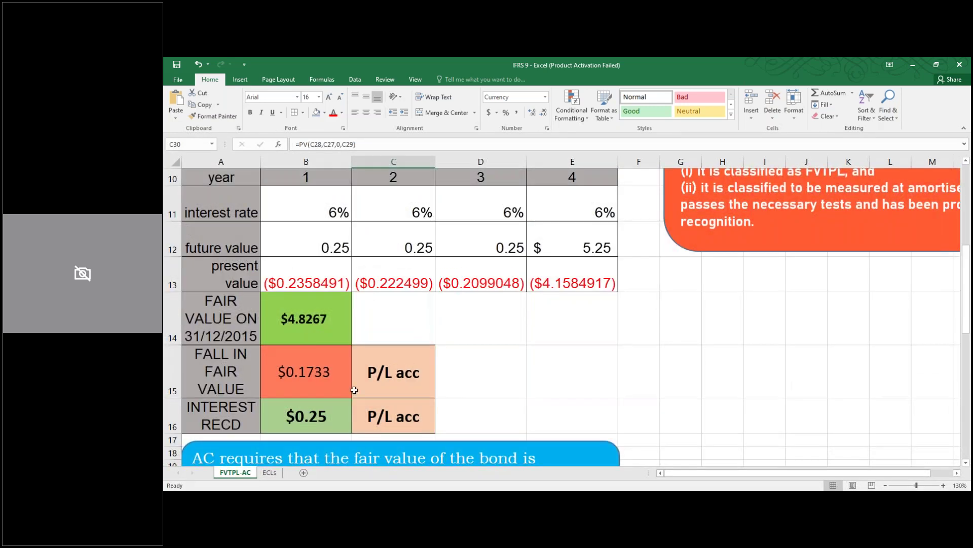
{"action": "left_click", "coordinate": [313, 397]}
{"action": "left_click_drag", "start_coordinate": [312, 397], "coordinate": [319, 419]}
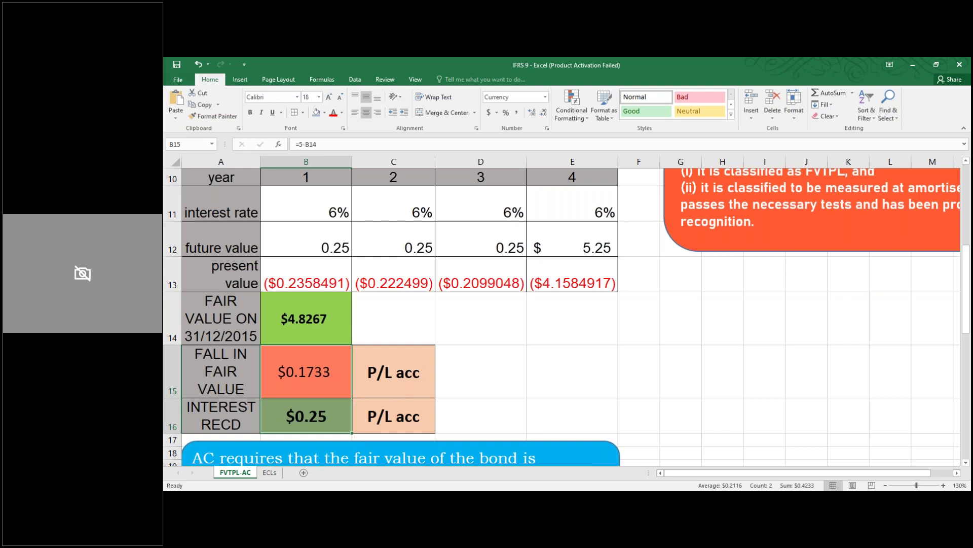
{"action": "scroll", "coordinate": [336, 355], "scroll_direction": "down", "scroll_amount": 5}
{"action": "left_click", "coordinate": [336, 435]}
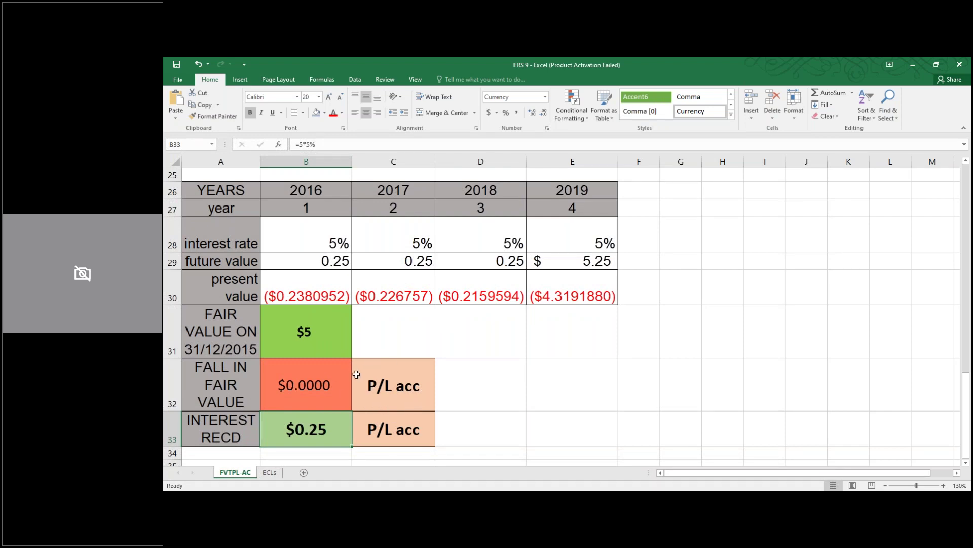
{"action": "scroll", "coordinate": [341, 375], "scroll_direction": "up", "scroll_amount": 5}
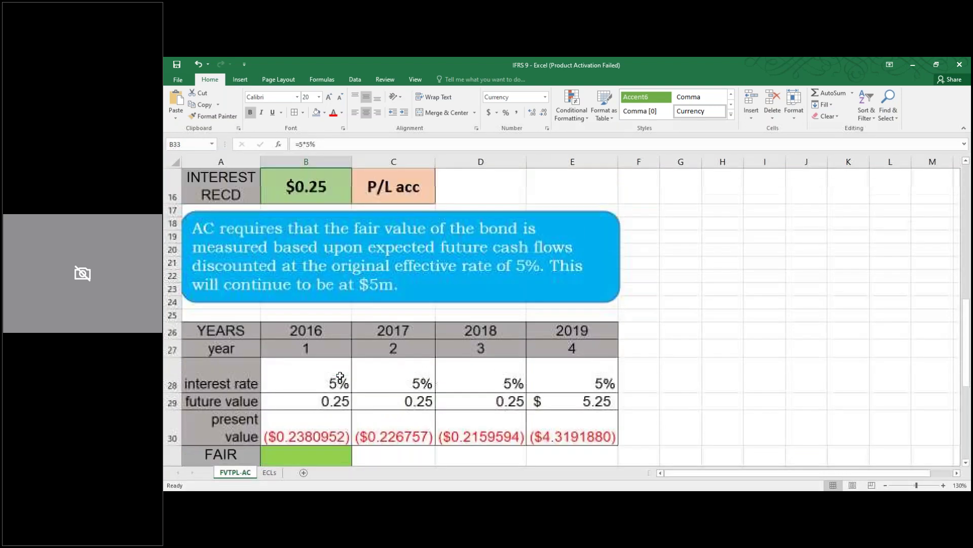
{"action": "scroll", "coordinate": [342, 376], "scroll_direction": "up", "scroll_amount": 1}
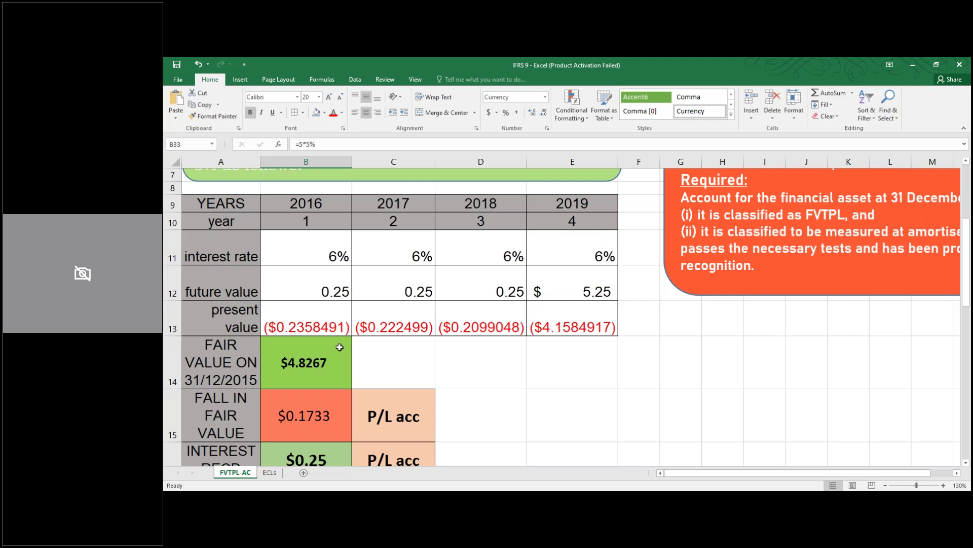
Try OCI as the account for the AC table's fall in fair value in C32, and undo that entry
{"action": "scroll", "coordinate": [340, 347], "scroll_direction": "down", "scroll_amount": 5}
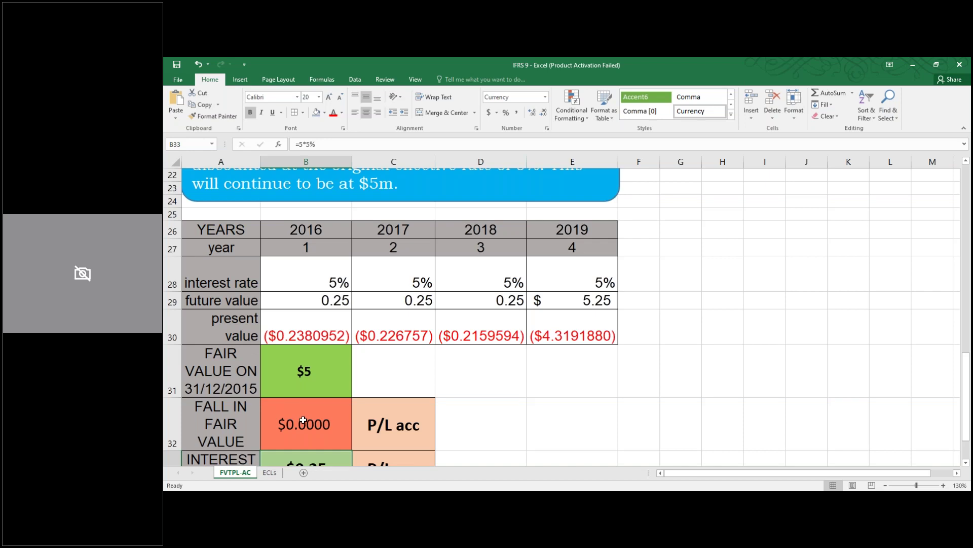
{"action": "left_click", "coordinate": [392, 421]}
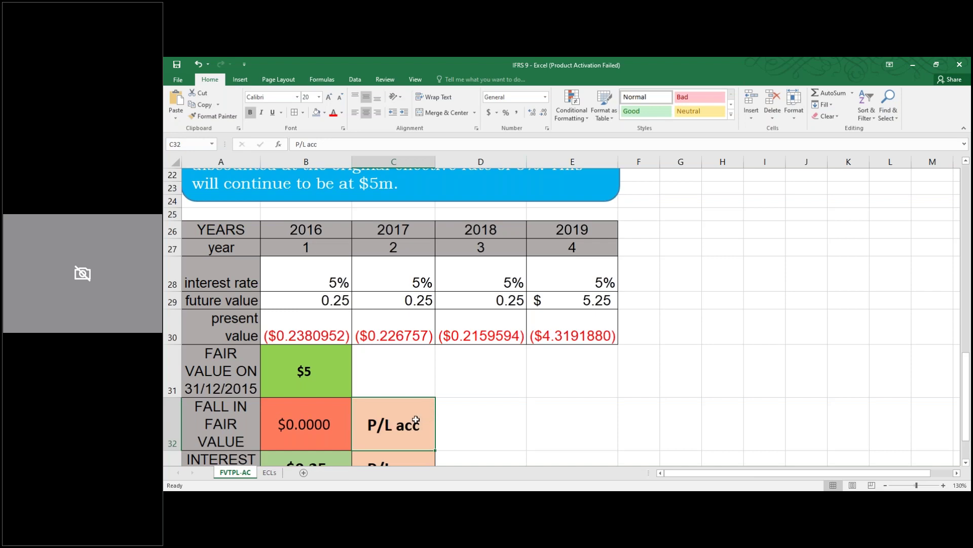
{"action": "key", "text": "BackSpace"}
{"action": "type", "text": "O"}
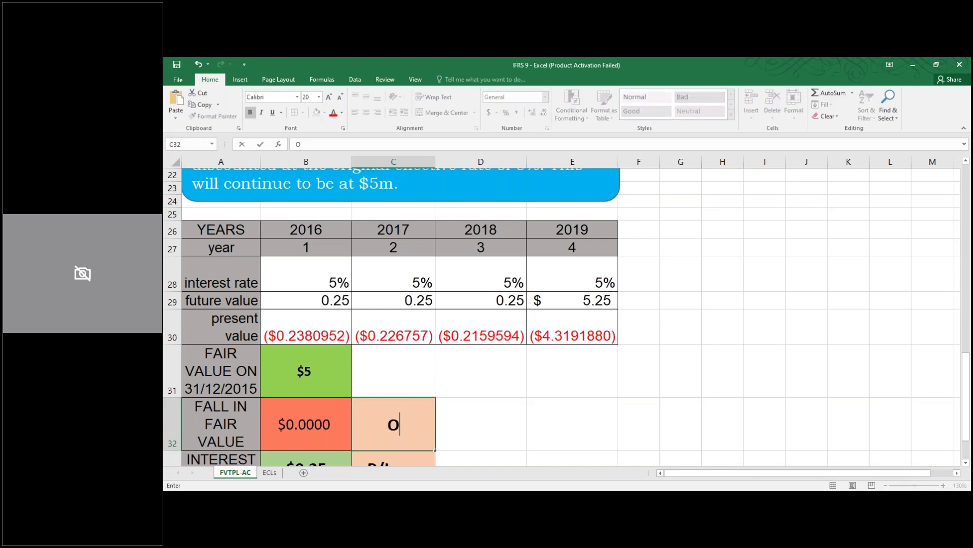
{"action": "type", "text": "CI"}
{"action": "key", "text": "Return"}
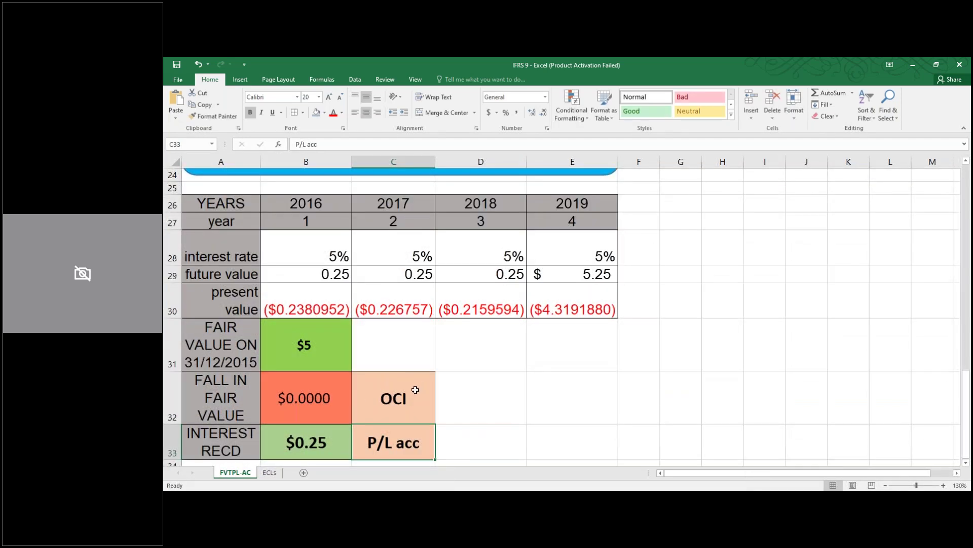
{"action": "left_click", "coordinate": [415, 390]}
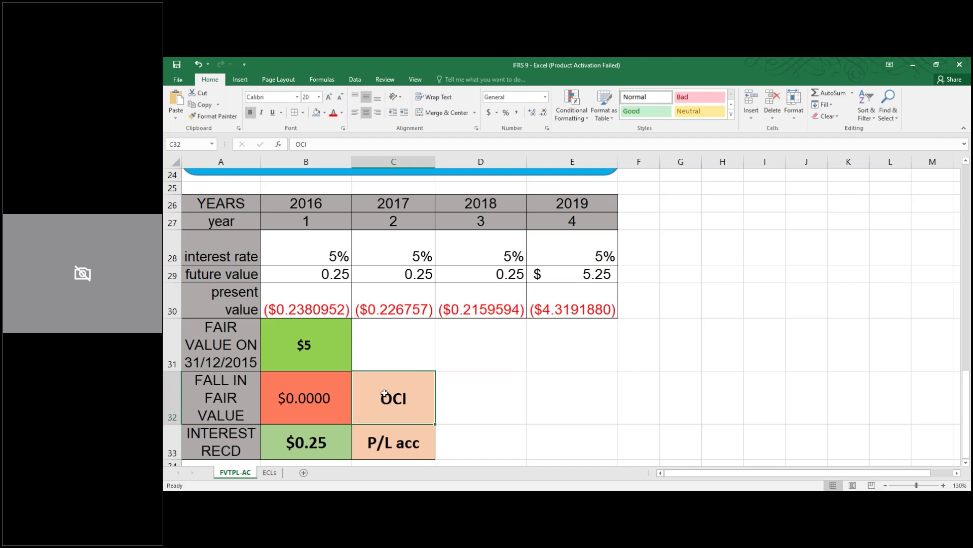
{"action": "key", "text": "ctrl+z"}
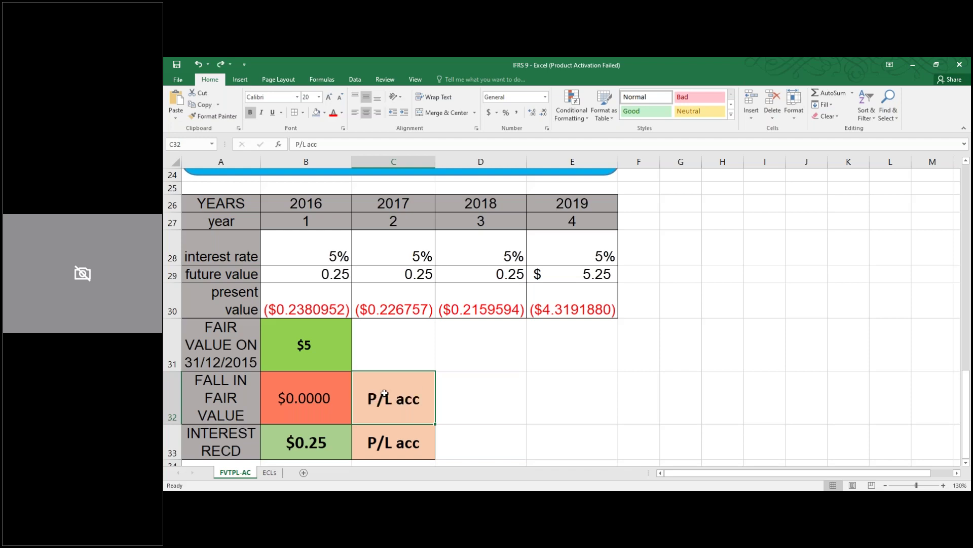
{"action": "left_click", "coordinate": [440, 361]}
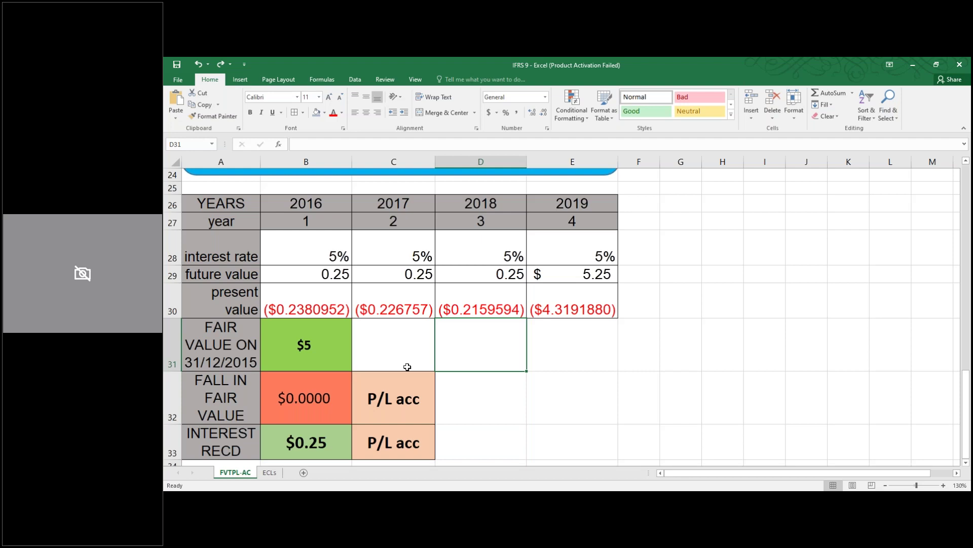
Review the FVTPL note again together with its table's discount rates, present values, fair value, fall in fair value and interest rows
{"action": "scroll", "coordinate": [415, 341], "scroll_direction": "up", "scroll_amount": 5}
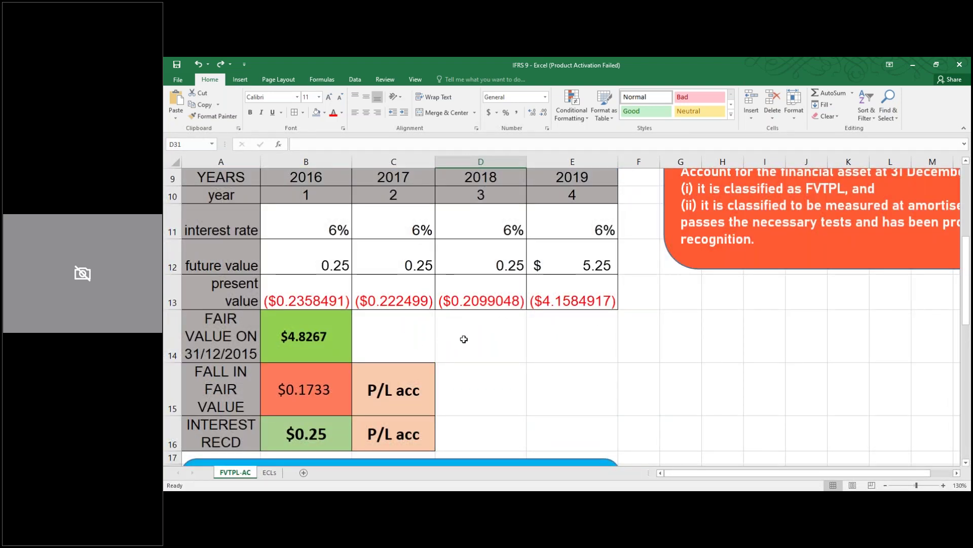
{"action": "scroll", "coordinate": [463, 338], "scroll_direction": "up", "scroll_amount": 2}
{"action": "scroll", "coordinate": [463, 339], "scroll_direction": "up", "scroll_amount": 1}
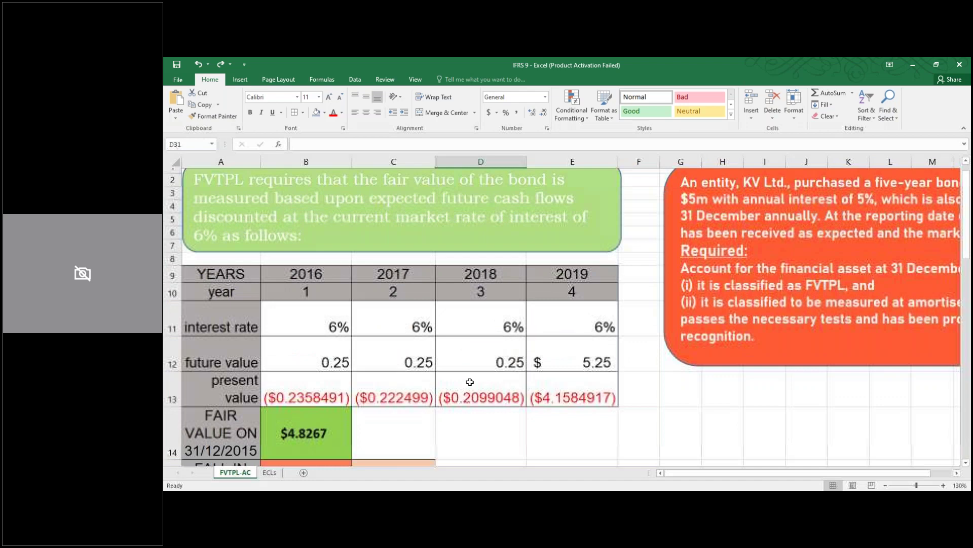
{"action": "scroll", "coordinate": [468, 379], "scroll_direction": "down", "scroll_amount": 2}
{"action": "scroll", "coordinate": [470, 382], "scroll_direction": "up", "scroll_amount": 2}
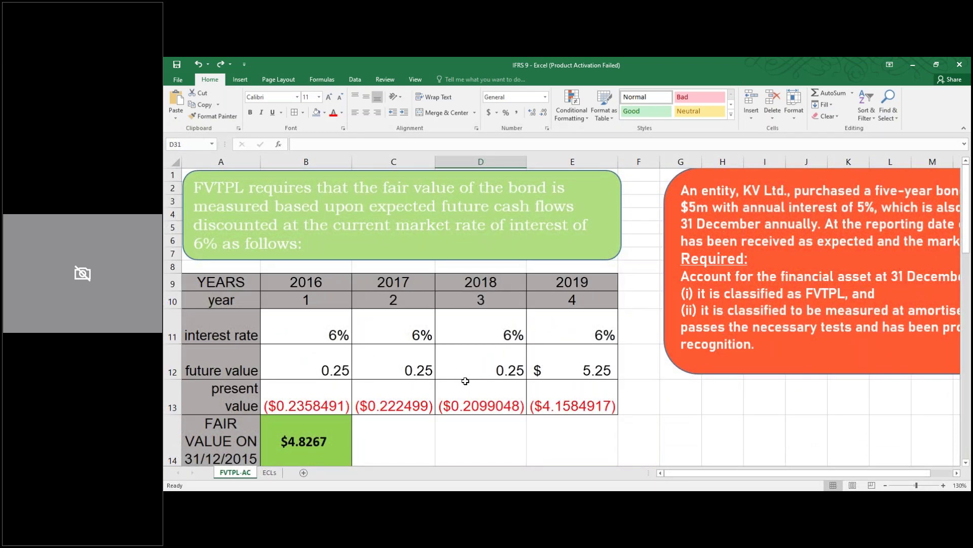
{"action": "scroll", "coordinate": [465, 381], "scroll_direction": "down", "scroll_amount": 2}
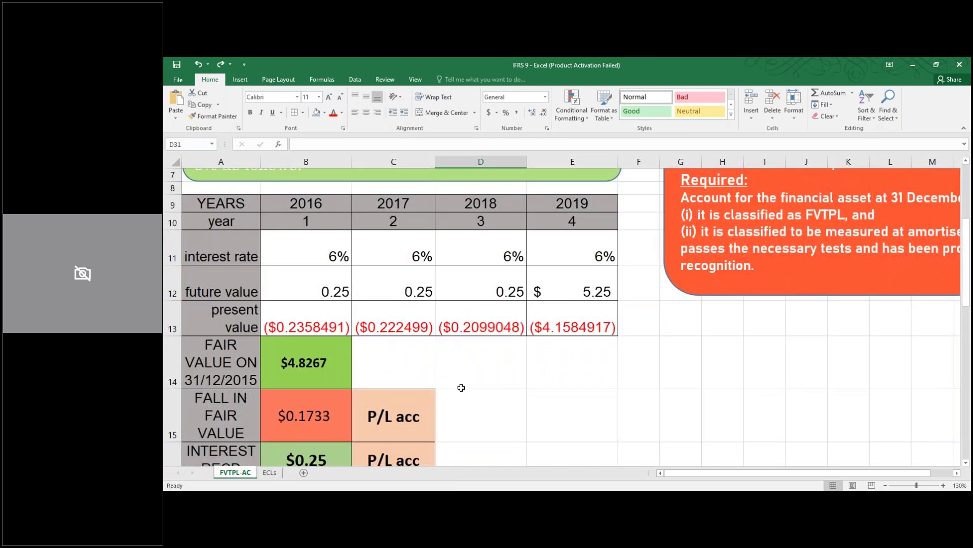
{"action": "scroll", "coordinate": [461, 387], "scroll_direction": "down", "scroll_amount": 1}
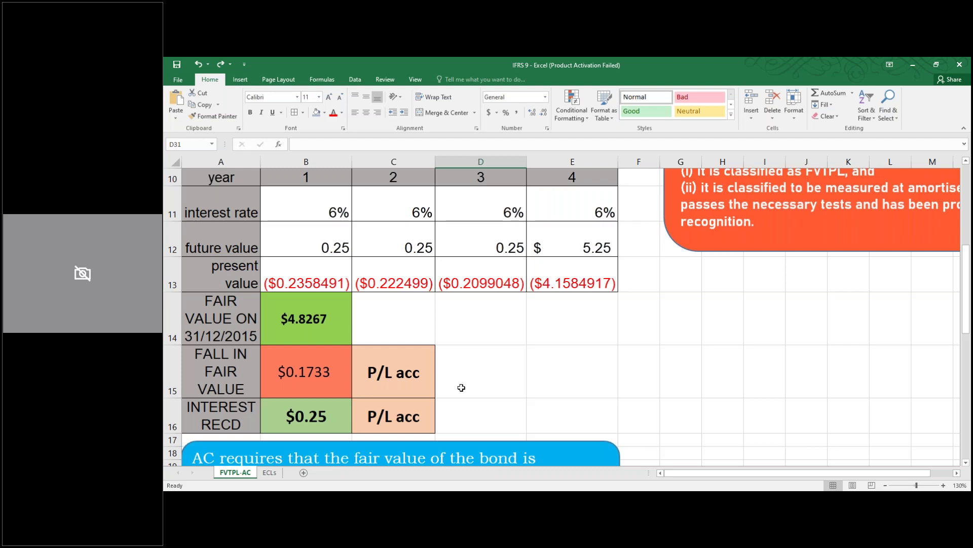
{"action": "scroll", "coordinate": [462, 387], "scroll_direction": "down", "scroll_amount": 1}
{"action": "scroll", "coordinate": [462, 365], "scroll_direction": "up", "scroll_amount": 1}
{"action": "scroll", "coordinate": [463, 352], "scroll_direction": "up", "scroll_amount": 3}
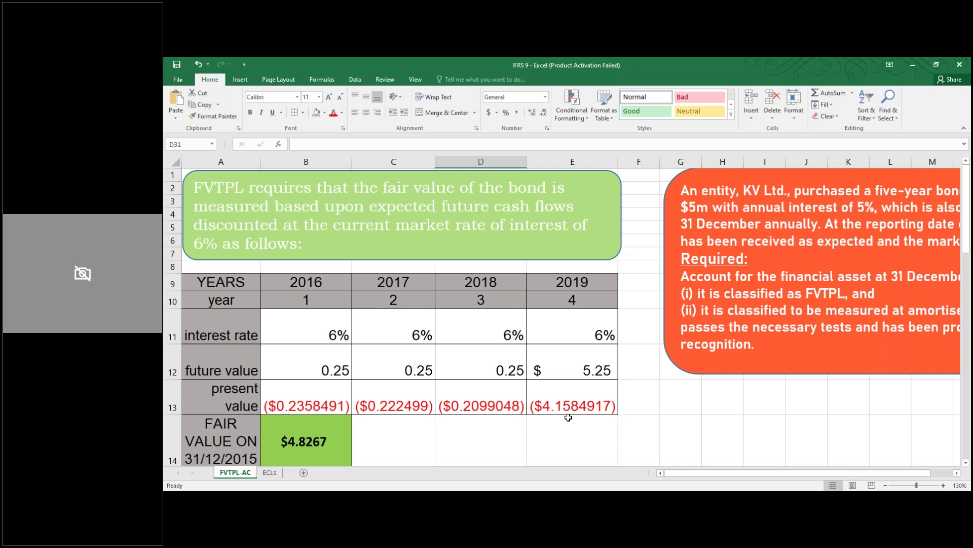
Compare the AC table's fair value, fall in fair value and interest rows with the same rows of the FVTPL table
{"action": "scroll", "coordinate": [569, 417], "scroll_direction": "down", "scroll_amount": 7}
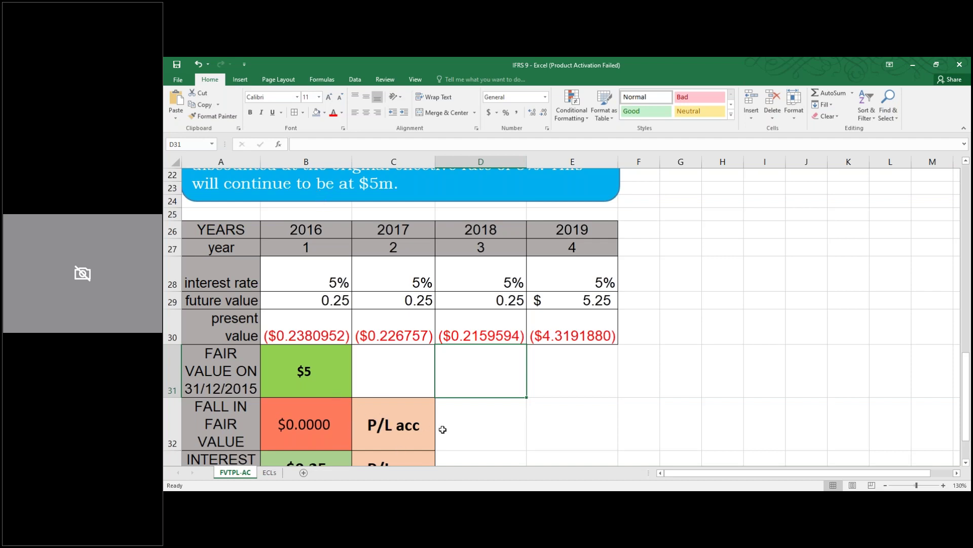
{"action": "scroll", "coordinate": [463, 436], "scroll_direction": "down", "scroll_amount": 1}
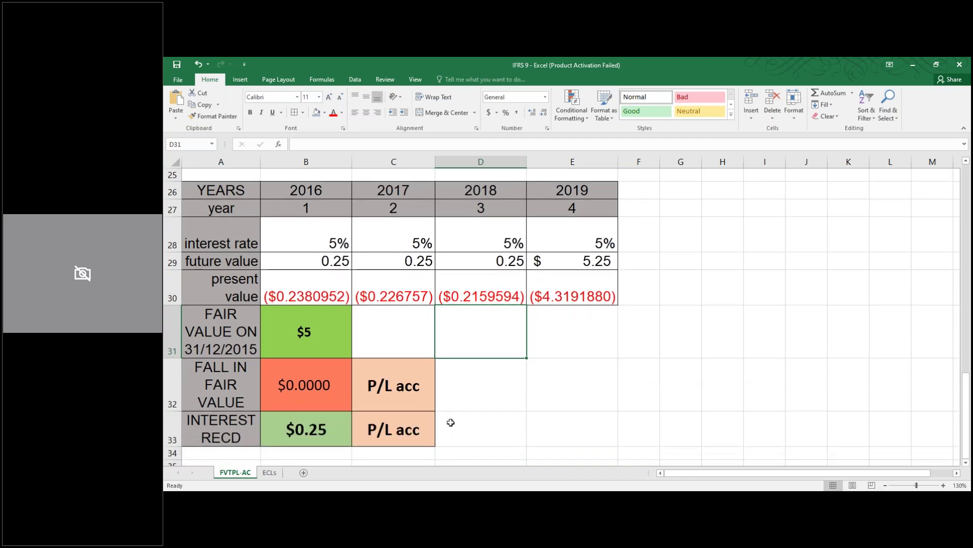
{"action": "scroll", "coordinate": [463, 422], "scroll_direction": "up", "scroll_amount": 1}
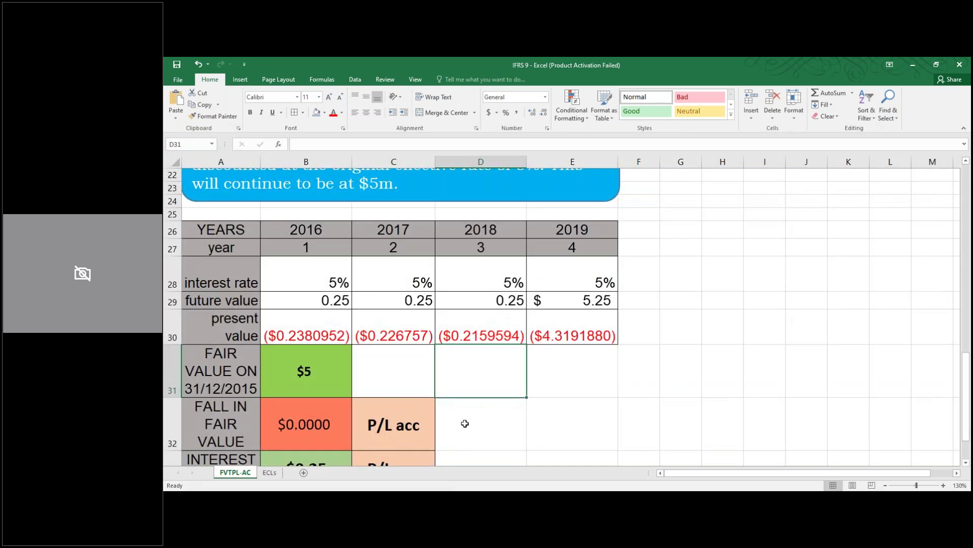
{"action": "scroll", "coordinate": [462, 423], "scroll_direction": "up", "scroll_amount": 4}
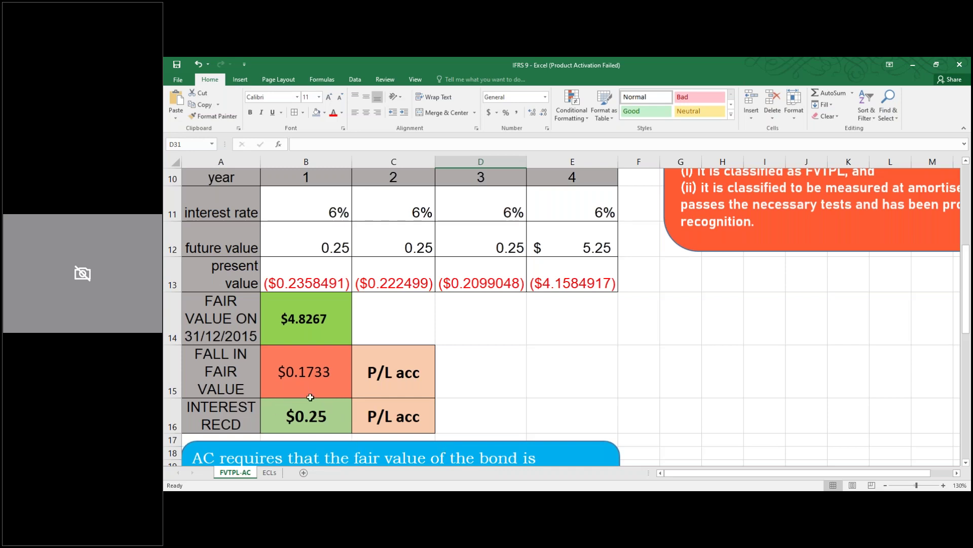
{"action": "scroll", "coordinate": [310, 396], "scroll_direction": "down", "scroll_amount": 6}
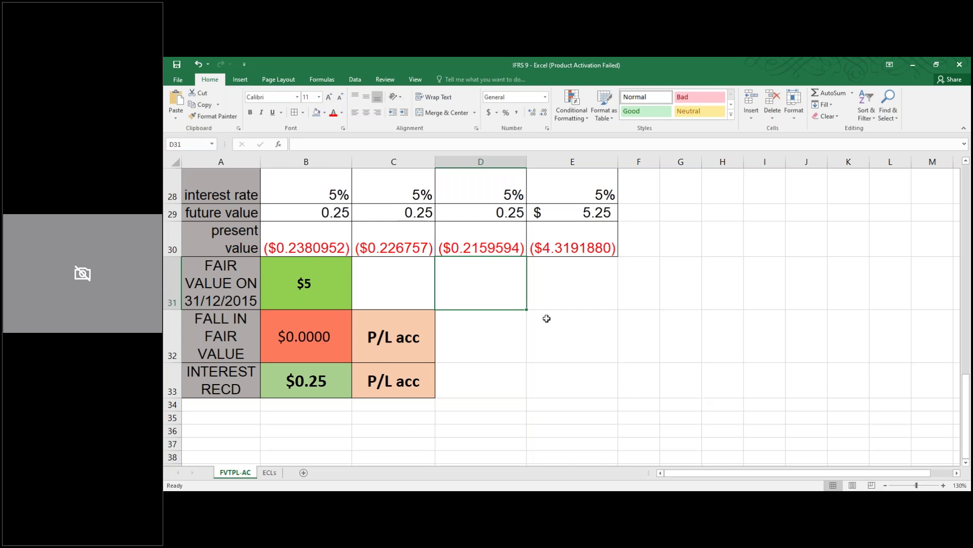
Inspect the 2016 present value formula in B30 of the AC table and compare it with the FVTPL table's present values
{"action": "scroll", "coordinate": [546, 318], "scroll_direction": "up", "scroll_amount": 3}
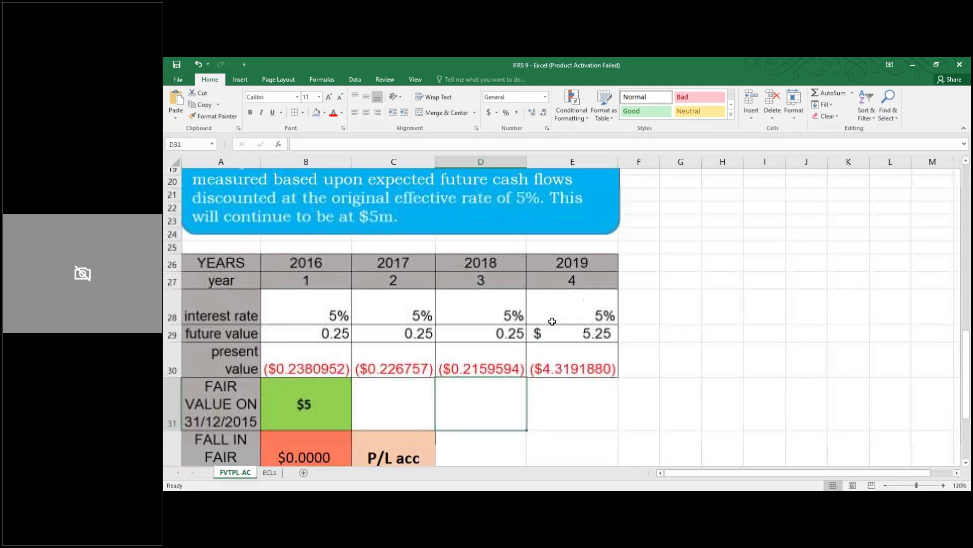
{"action": "left_click", "coordinate": [277, 366]}
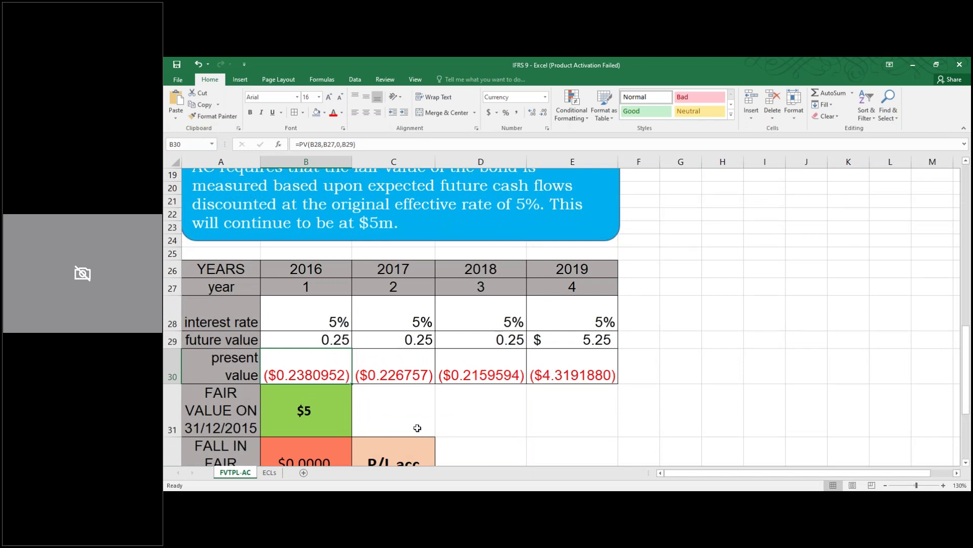
{"action": "scroll", "coordinate": [417, 428], "scroll_direction": "down", "scroll_amount": 1}
{"action": "scroll", "coordinate": [418, 428], "scroll_direction": "up", "scroll_amount": 4}
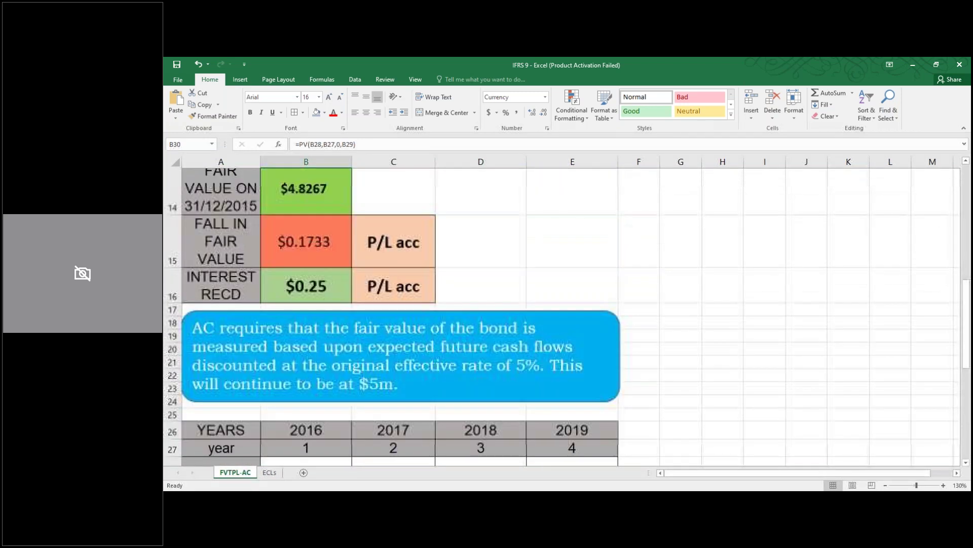
{"action": "scroll", "coordinate": [418, 432], "scroll_direction": "up", "scroll_amount": 3}
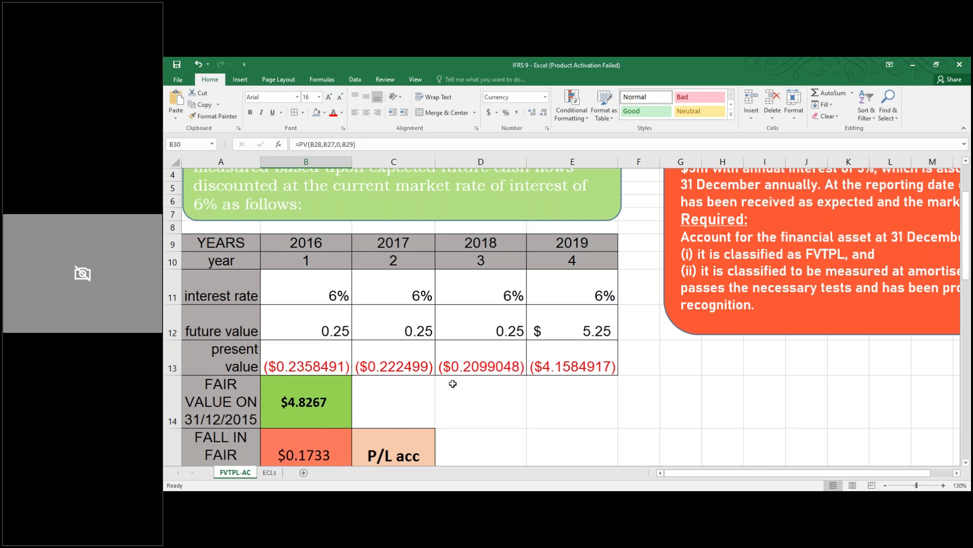
{"action": "scroll", "coordinate": [489, 397], "scroll_direction": "up", "scroll_amount": 1}
{"action": "scroll", "coordinate": [489, 397], "scroll_direction": "down", "scroll_amount": 1}
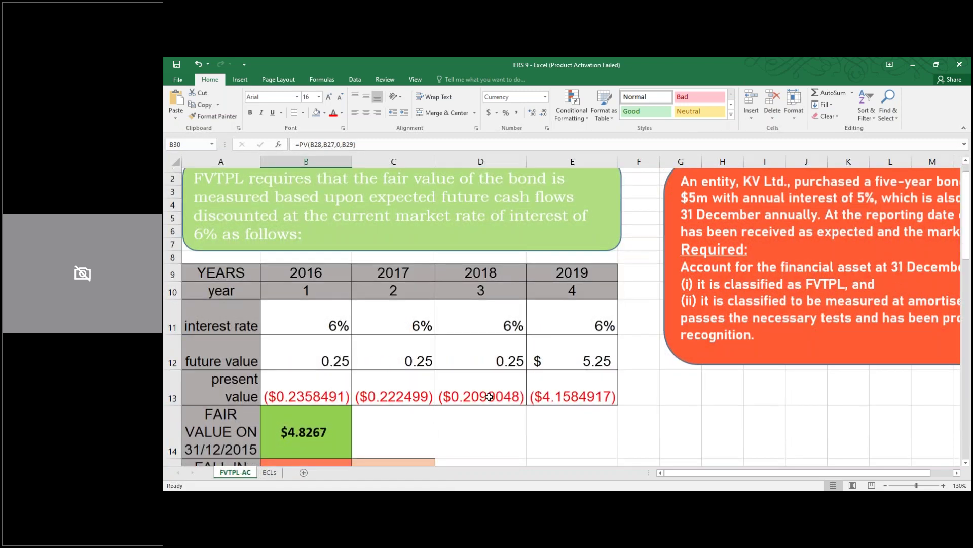
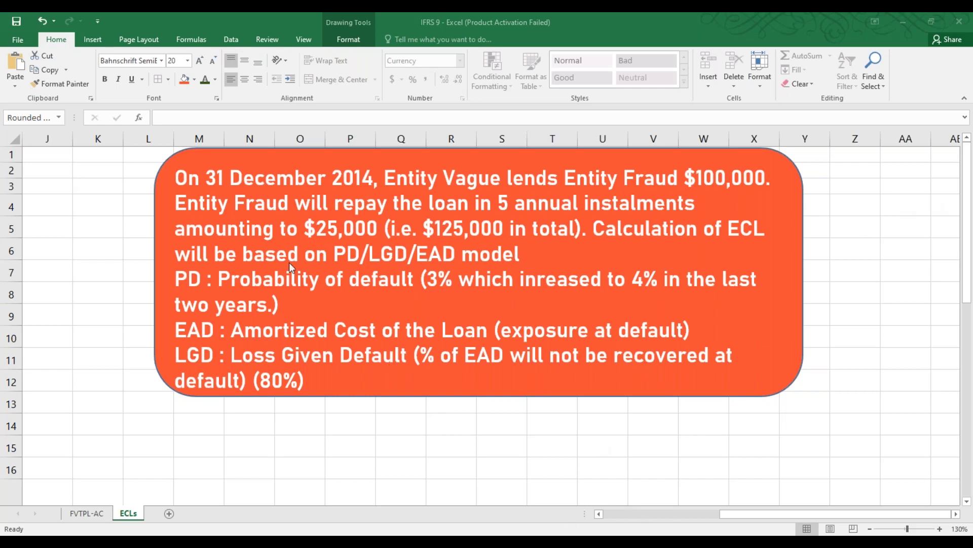
On the ECLs sheet, compare the loan case text with the Expected Interest Rate cash flows and inspect the EIR formula in B12
{"action": "left_click", "coordinate": [765, 512]}
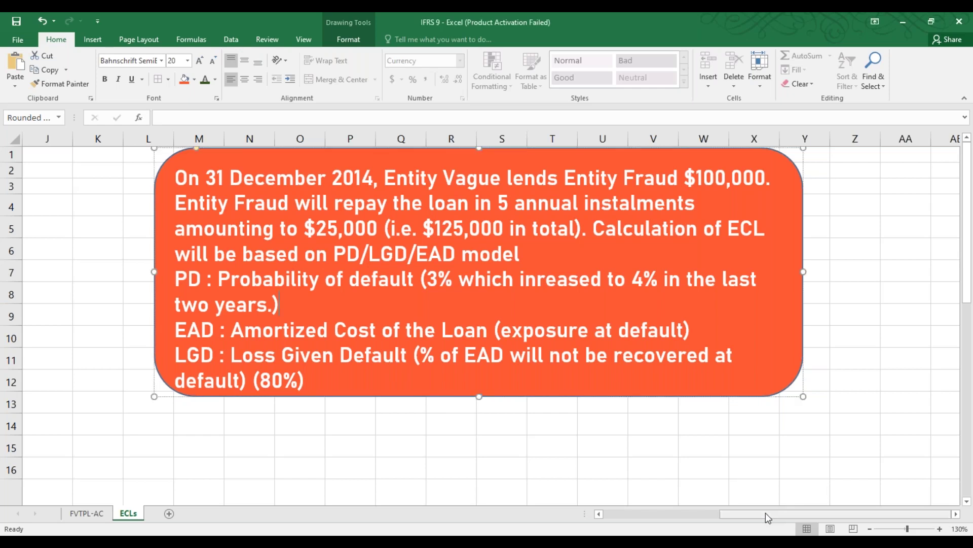
{"action": "left_click", "coordinate": [656, 513]}
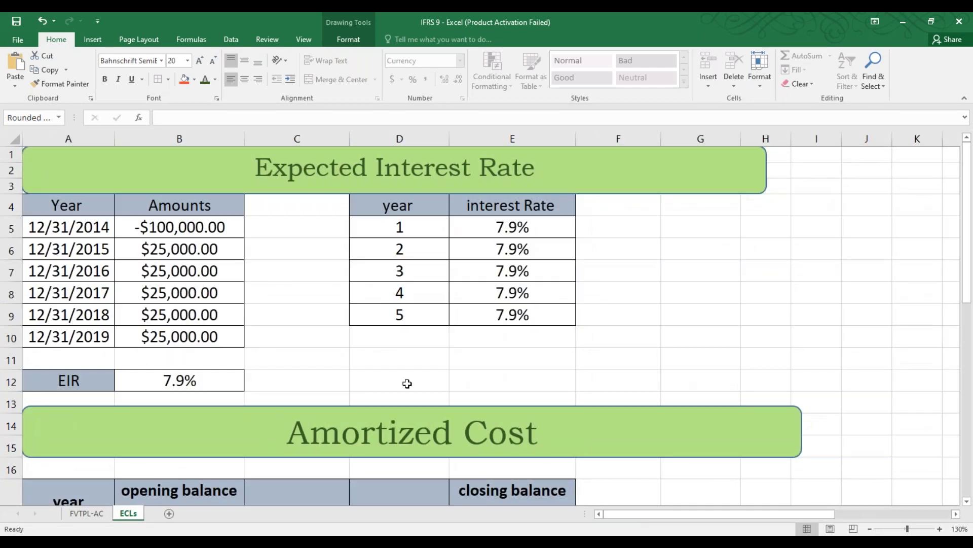
{"action": "left_click_drag", "start_coordinate": [691, 510], "coordinate": [811, 513]}
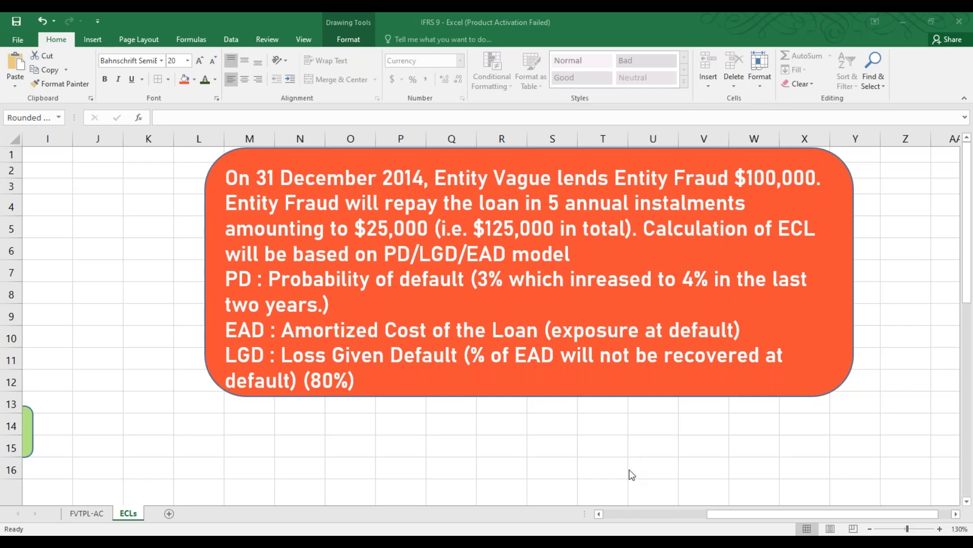
{"action": "left_click_drag", "start_coordinate": [720, 513], "coordinate": [601, 512]}
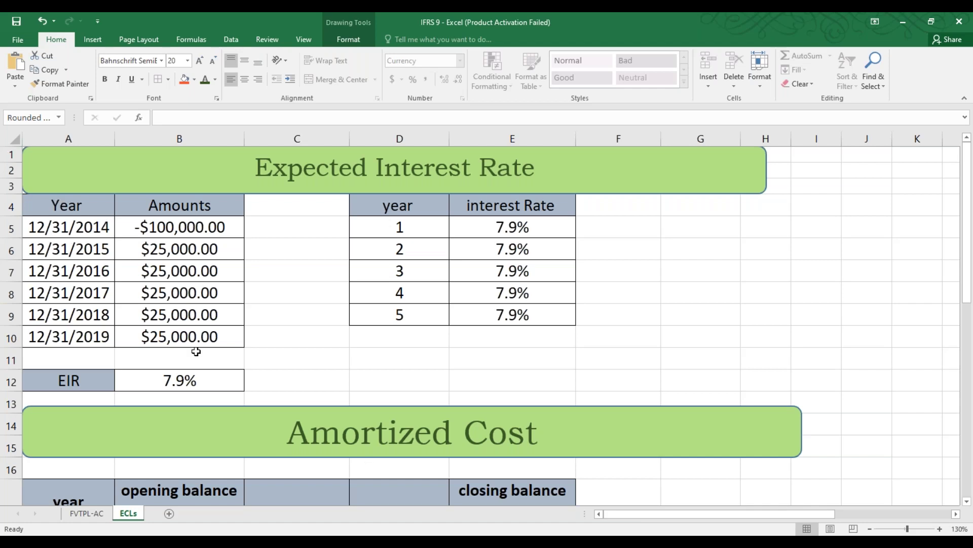
{"action": "left_click", "coordinate": [189, 380]}
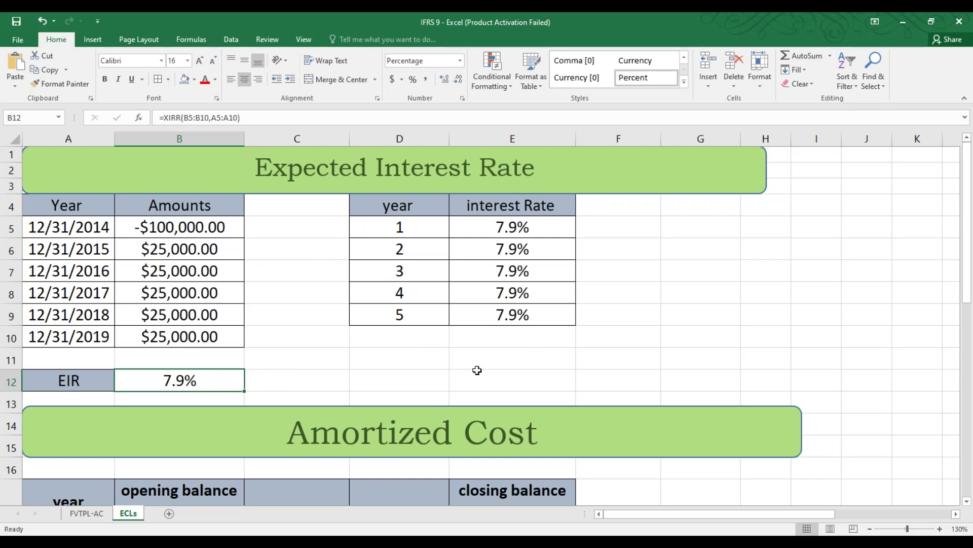
Look over the Amortized Cost table and check the 2015 year and opening balance in A18:B18
{"action": "scroll", "coordinate": [476, 373], "scroll_direction": "down", "scroll_amount": 2}
{"action": "scroll", "coordinate": [476, 373], "scroll_direction": "down", "scroll_amount": 2}
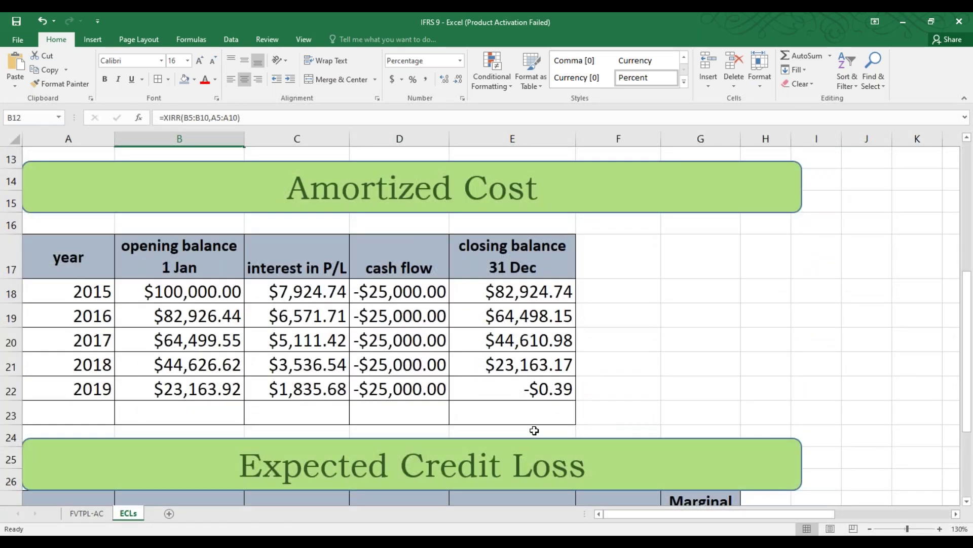
{"action": "scroll", "coordinate": [319, 320], "scroll_direction": "up", "scroll_amount": 1}
{"action": "scroll", "coordinate": [257, 310], "scroll_direction": "down", "scroll_amount": 1}
{"action": "left_click", "coordinate": [91, 290]}
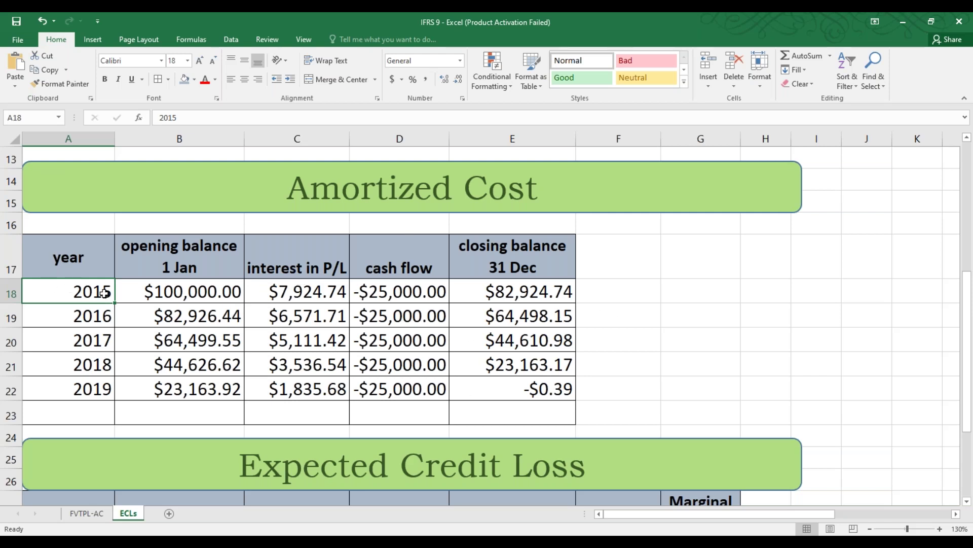
{"action": "left_click", "coordinate": [172, 294]}
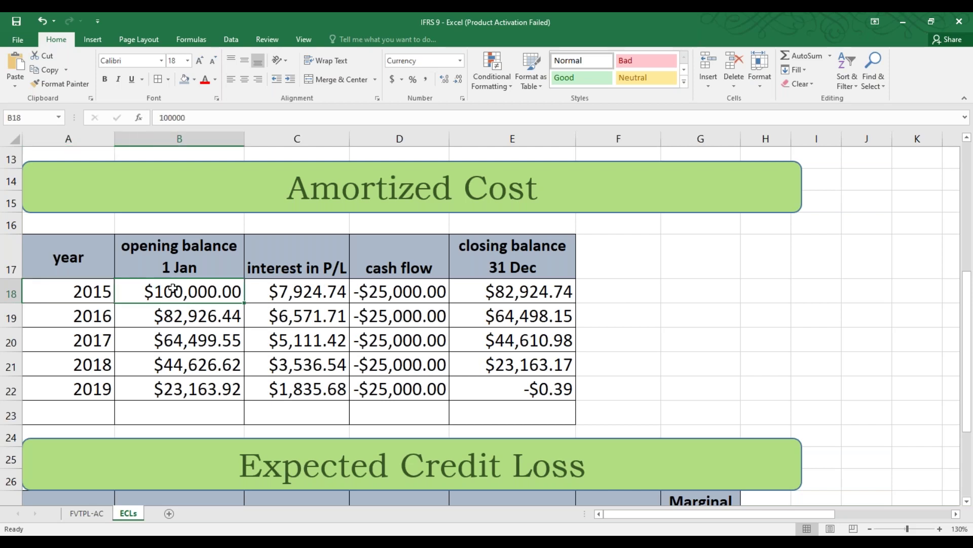
Examine the 2015 interest formula in C18, the cash flow in D18 and the closing balance formula in E18
{"action": "left_click", "coordinate": [313, 292]}
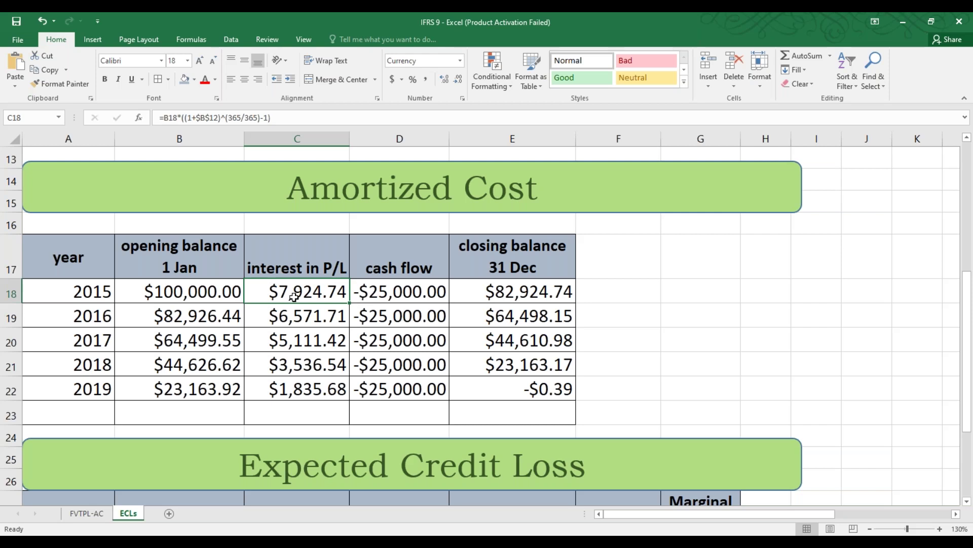
{"action": "left_click", "coordinate": [292, 114]}
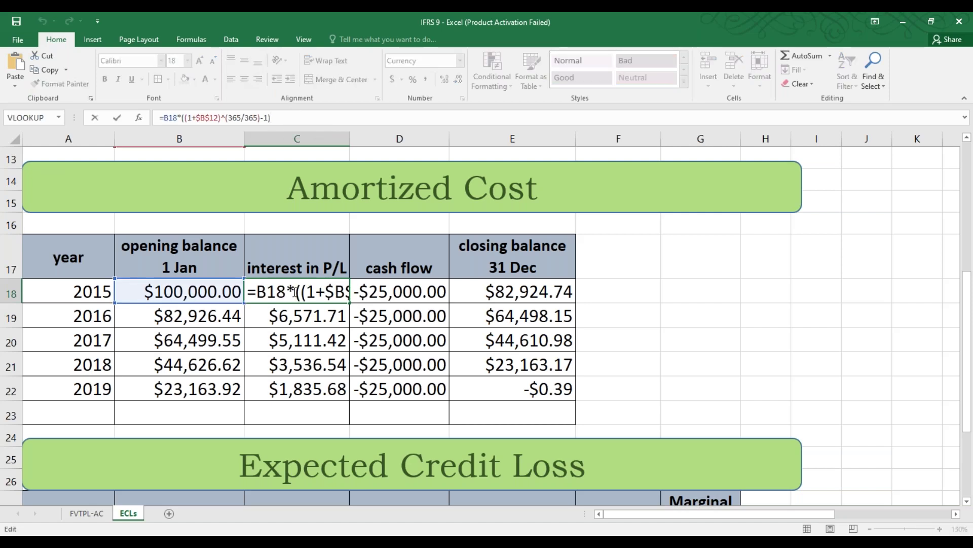
{"action": "key", "text": "ctrl+Return"}
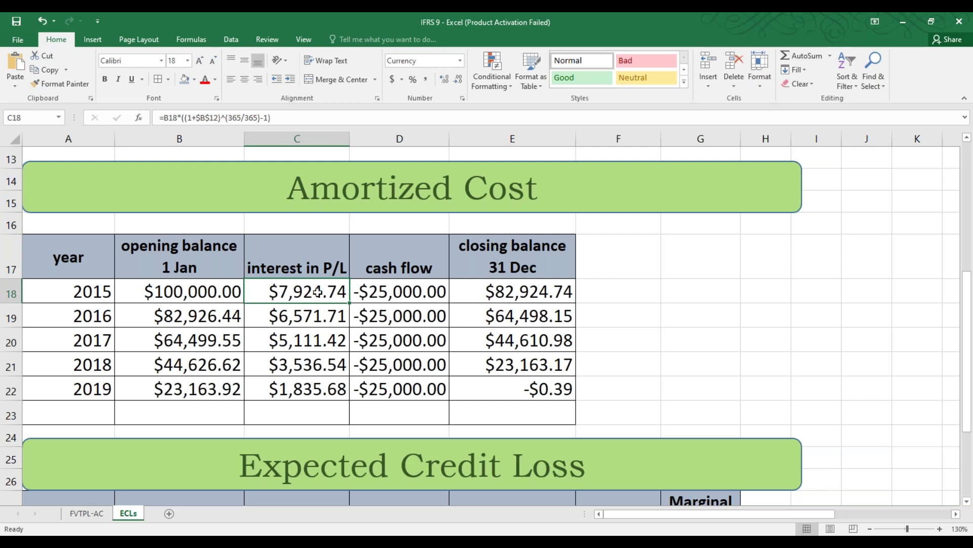
{"action": "left_click", "coordinate": [382, 294]}
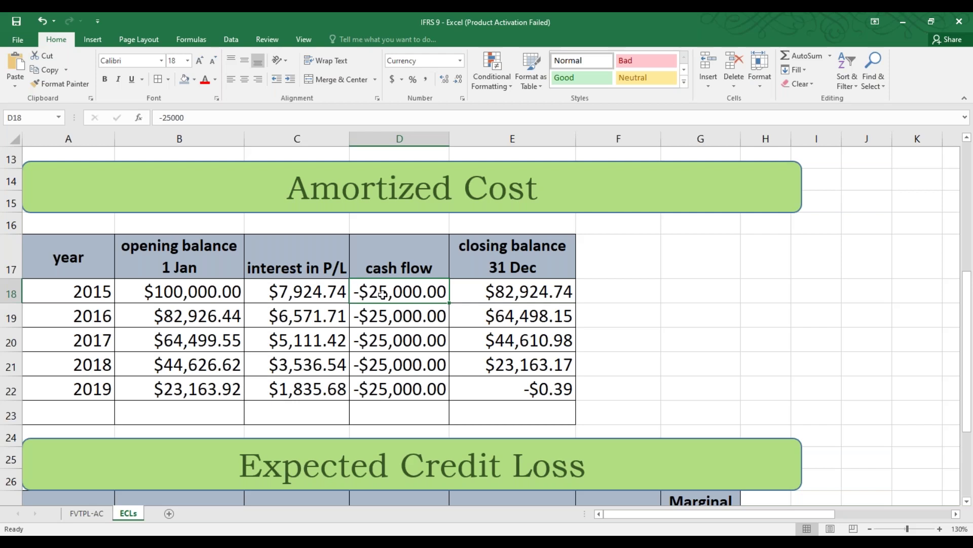
{"action": "left_click", "coordinate": [464, 293]}
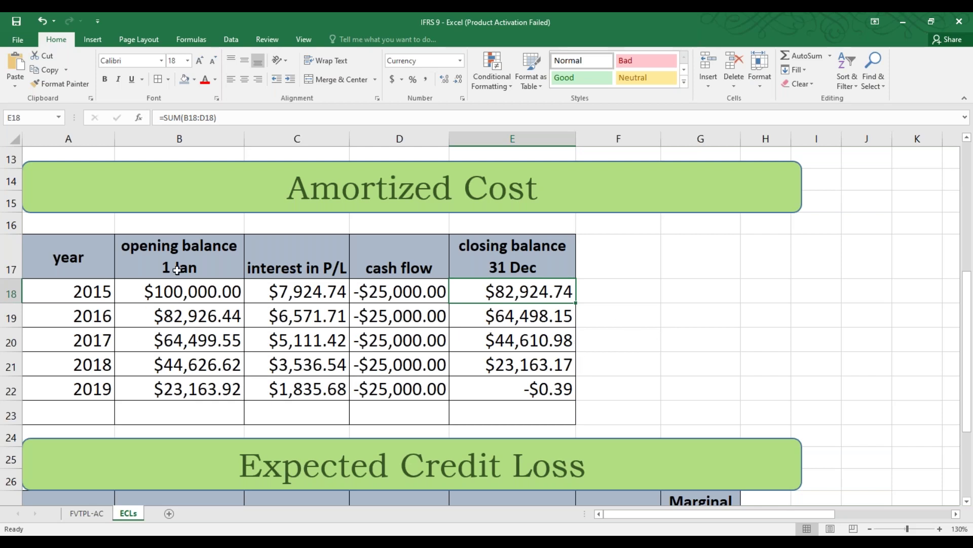
Check the interest and cash flow columns for the remaining years and the 2019 closing balance formula in E22
{"action": "left_click_drag", "start_coordinate": [340, 284], "coordinate": [350, 390]}
{"action": "left_click", "coordinate": [383, 336]}
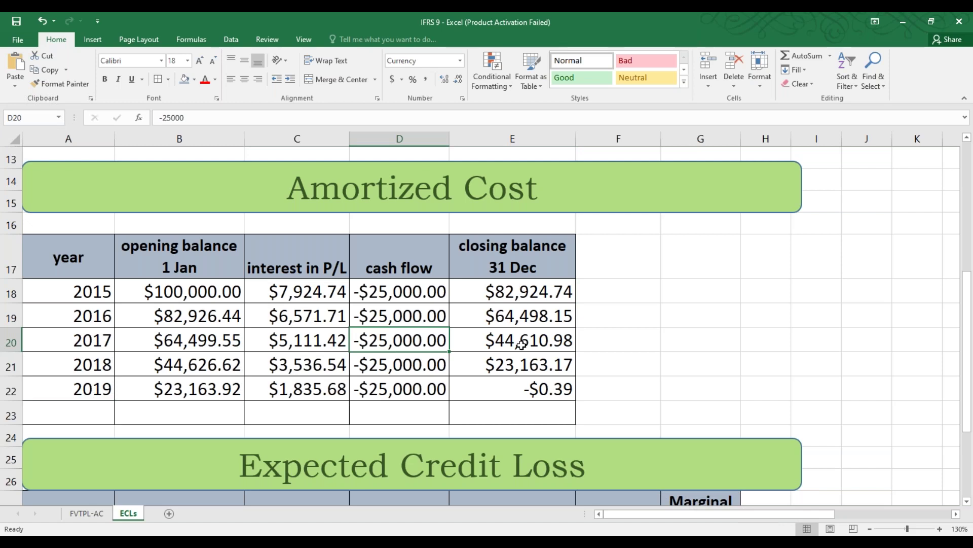
{"action": "left_click", "coordinate": [515, 389]}
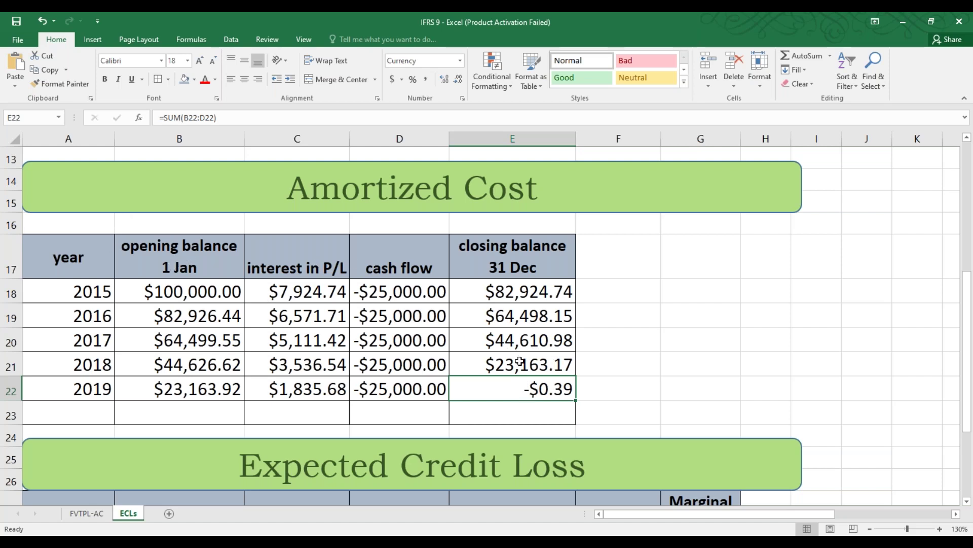
Check the yearly PD values in C28:C32 and the 2015 LGD in E28 of the Expected Credit Loss table
{"action": "scroll", "coordinate": [539, 366], "scroll_direction": "down", "scroll_amount": 3}
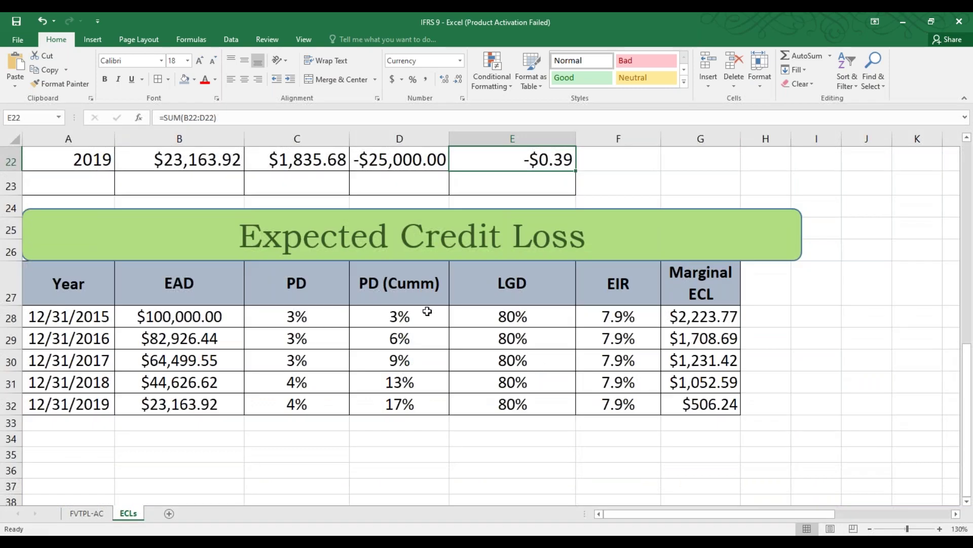
{"action": "left_click_drag", "start_coordinate": [329, 315], "coordinate": [334, 362]}
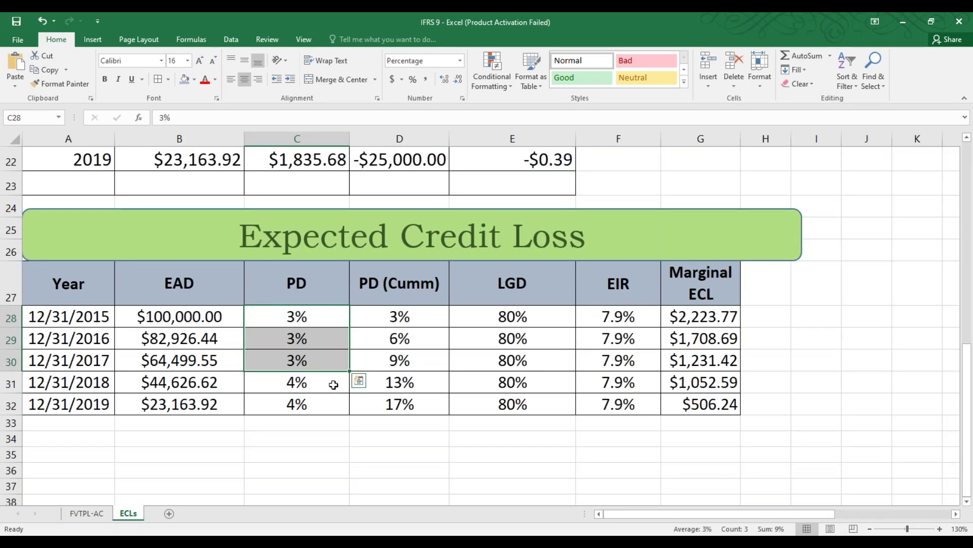
{"action": "left_click", "coordinate": [334, 385]}
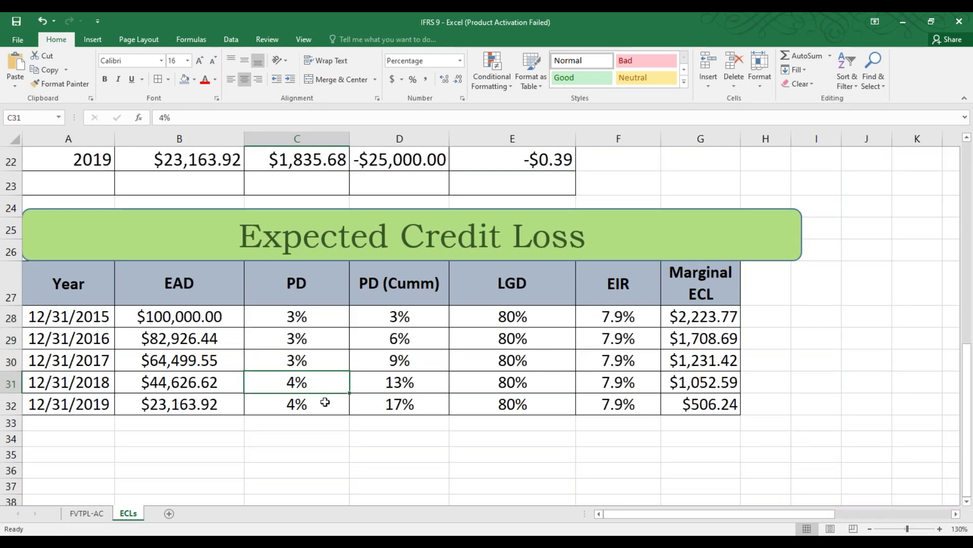
{"action": "left_click", "coordinate": [325, 402]}
{"action": "left_click", "coordinate": [322, 383]}
{"action": "left_click", "coordinate": [552, 316]}
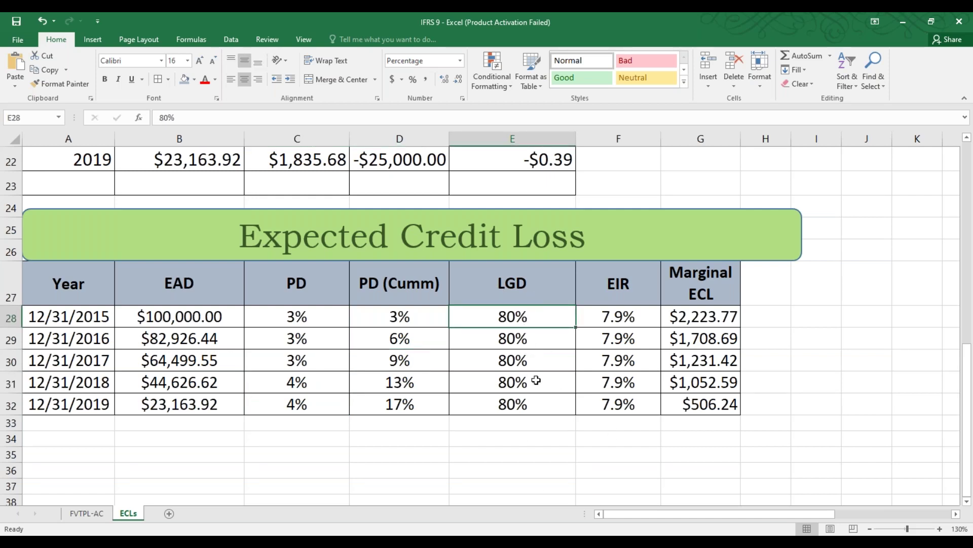
Extend the orange loan case text box downward so that its last line, "default) (80%)", fits inside
{"action": "left_click_drag", "start_coordinate": [723, 513], "coordinate": [757, 491]}
{"action": "scroll", "coordinate": [544, 370], "scroll_direction": "up", "scroll_amount": 7}
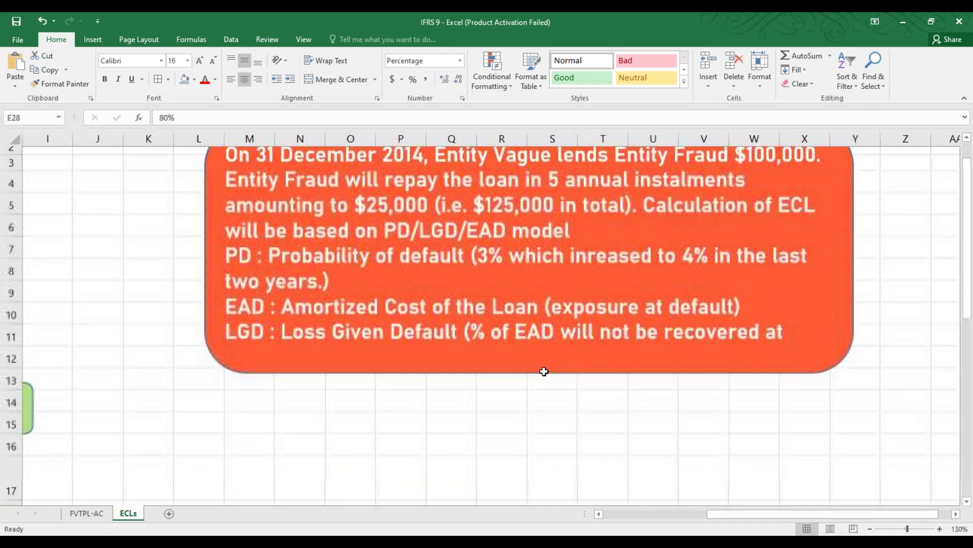
{"action": "left_click", "coordinate": [565, 391]}
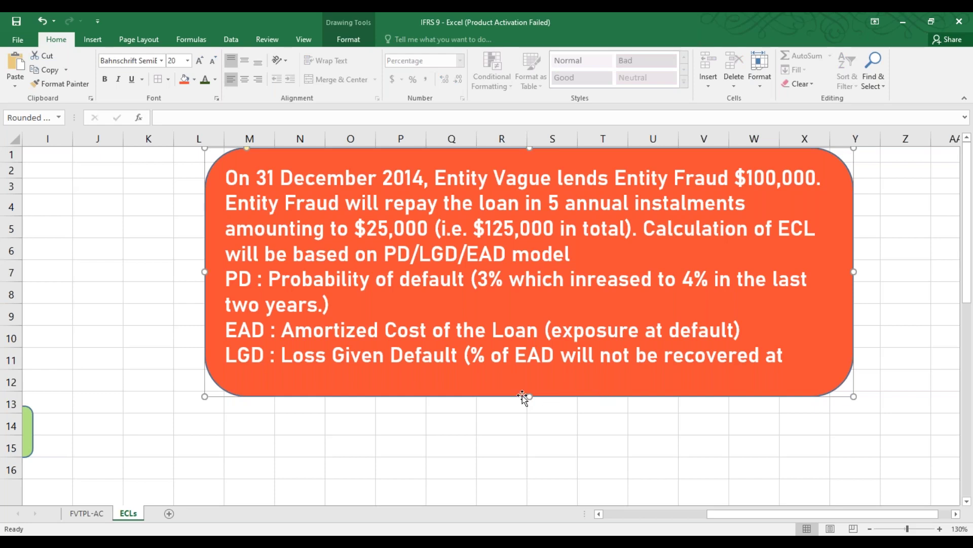
{"action": "left_click_drag", "start_coordinate": [529, 394], "coordinate": [528, 410]}
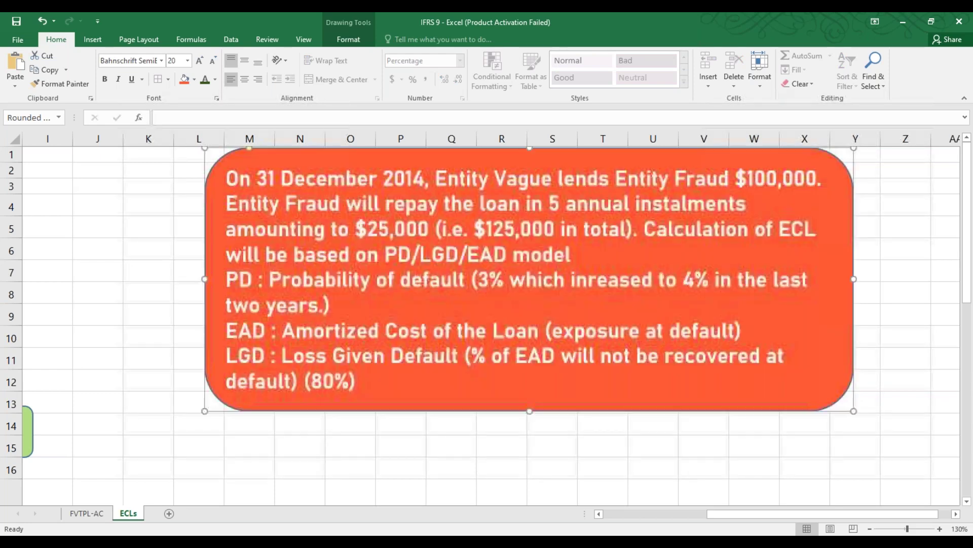
Return to the Expected Credit Loss table and check the first year in A28 and its EAD formula in B28
{"action": "left_click", "coordinate": [705, 513]}
{"action": "scroll", "coordinate": [487, 324], "scroll_direction": "down", "scroll_amount": 1}
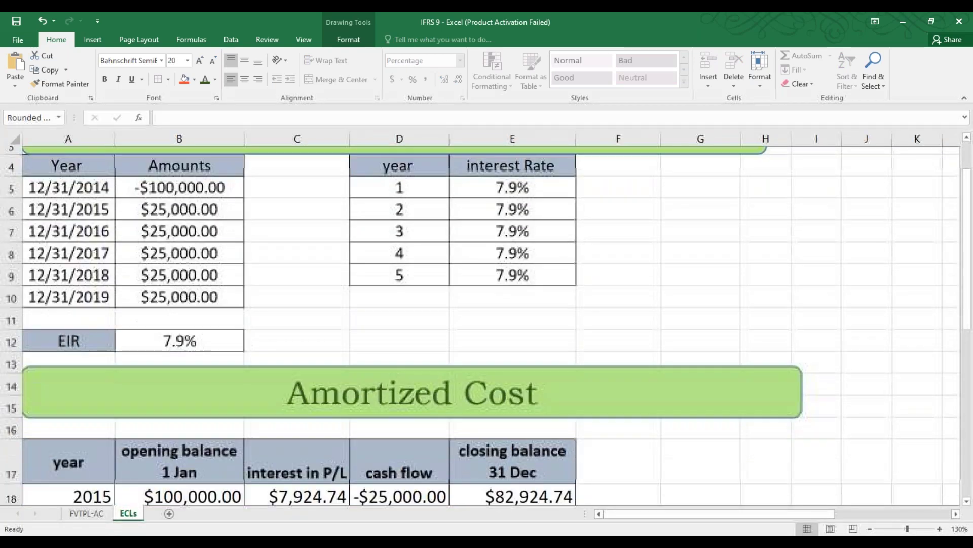
{"action": "scroll", "coordinate": [487, 324], "scroll_direction": "down", "scroll_amount": 3}
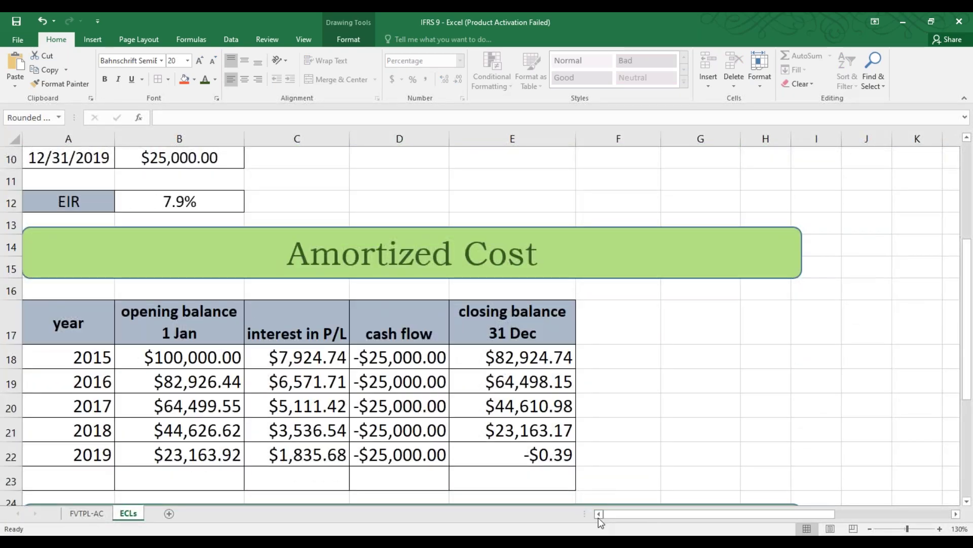
{"action": "scroll", "coordinate": [472, 363], "scroll_direction": "down", "scroll_amount": 3}
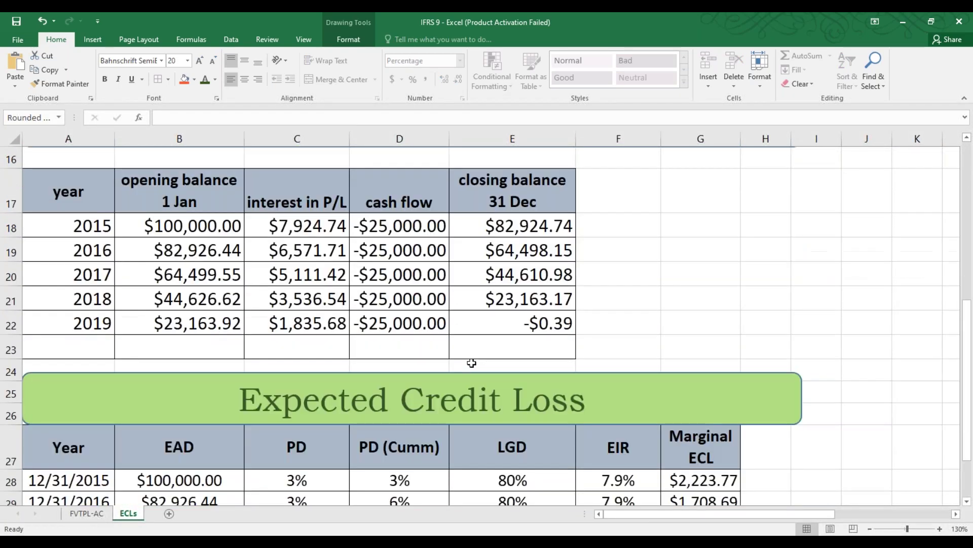
{"action": "scroll", "coordinate": [471, 363], "scroll_direction": "down", "scroll_amount": 1}
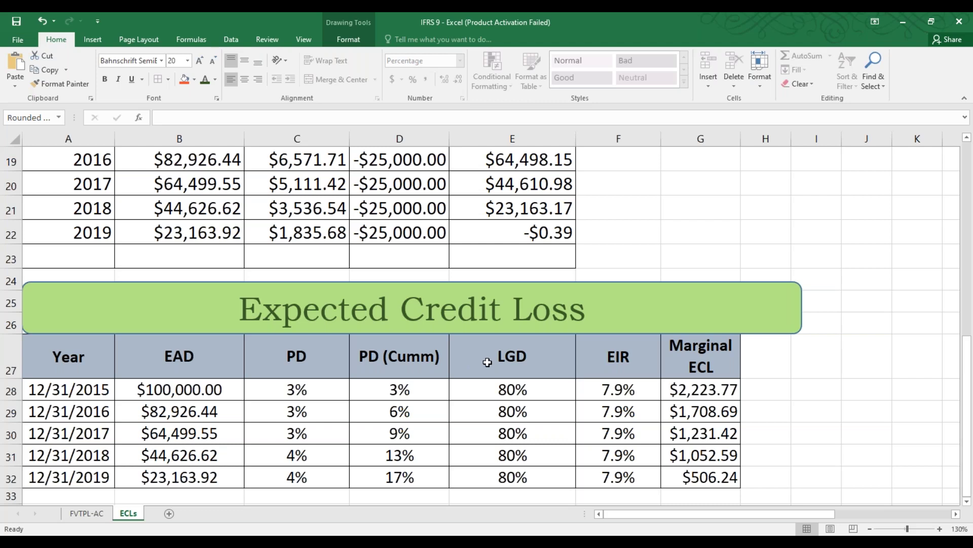
{"action": "left_click", "coordinate": [81, 390]}
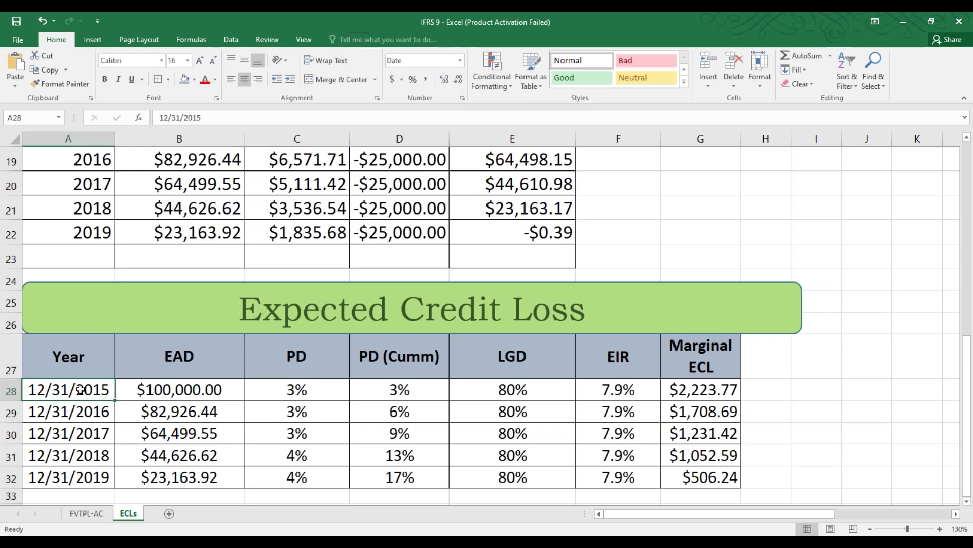
{"action": "left_click", "coordinate": [193, 394]}
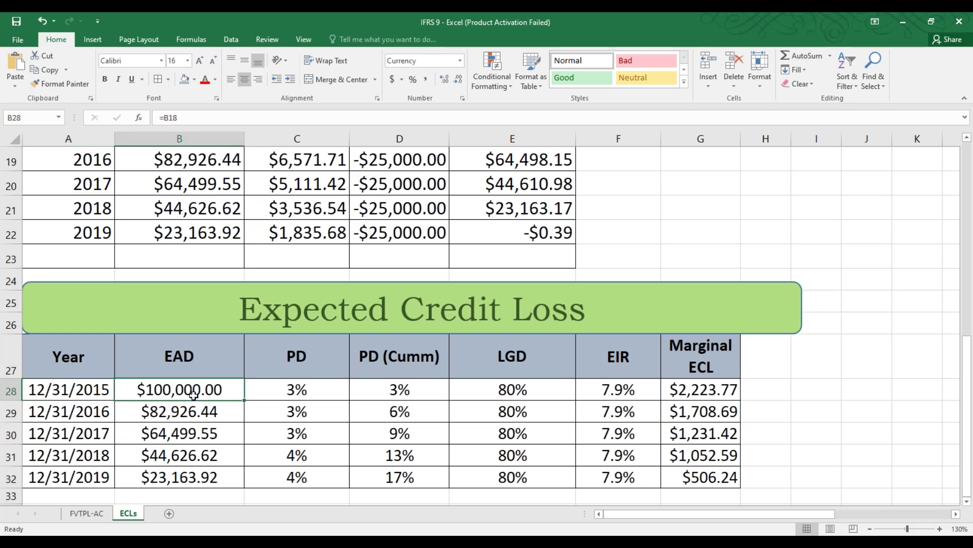
Inspect the 2015 PD, LGD and EIR cells in row 28 and the cumulative PD formulas in D28:D30
{"action": "left_click", "coordinate": [266, 391]}
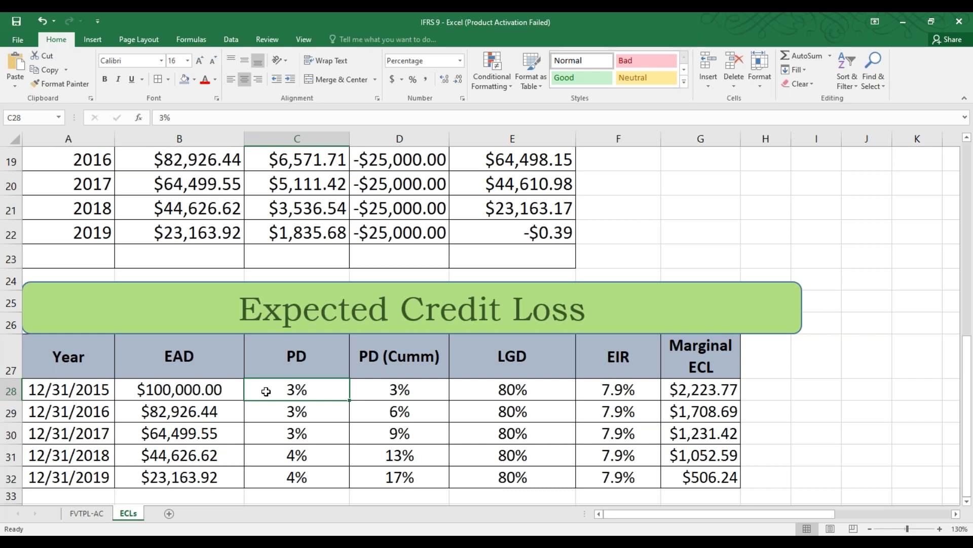
{"action": "left_click", "coordinate": [402, 389]}
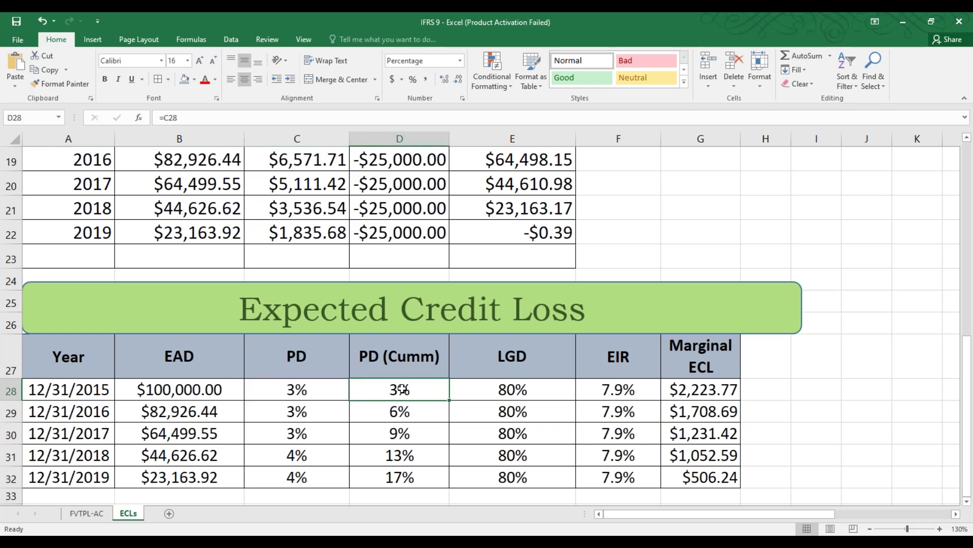
{"action": "left_click_drag", "start_coordinate": [402, 400], "coordinate": [403, 409]}
{"action": "left_click", "coordinate": [421, 435]}
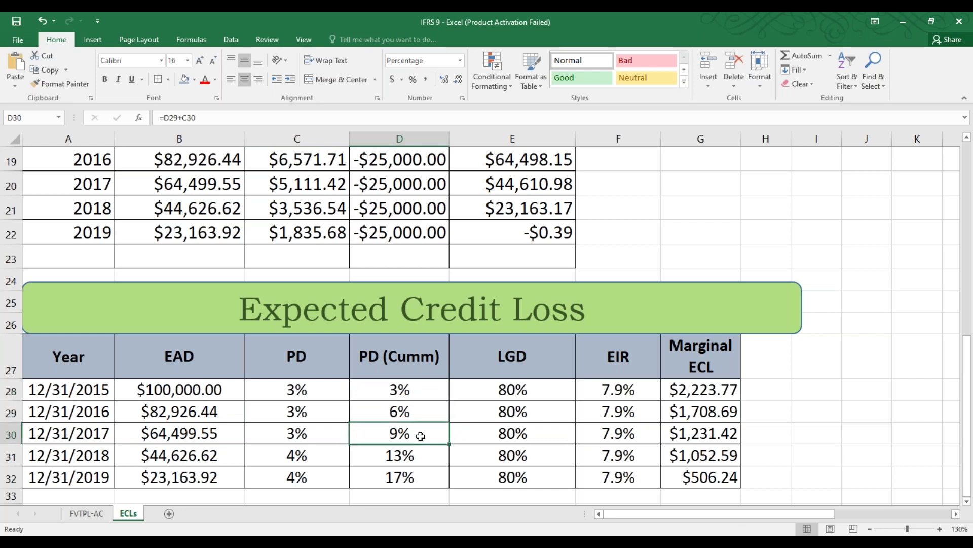
{"action": "left_click", "coordinate": [517, 393]}
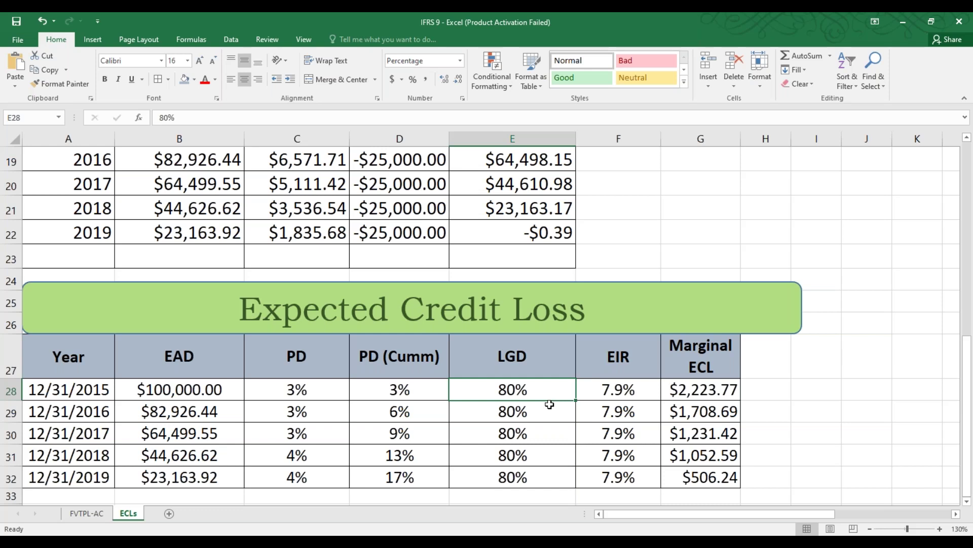
{"action": "left_click", "coordinate": [613, 384]}
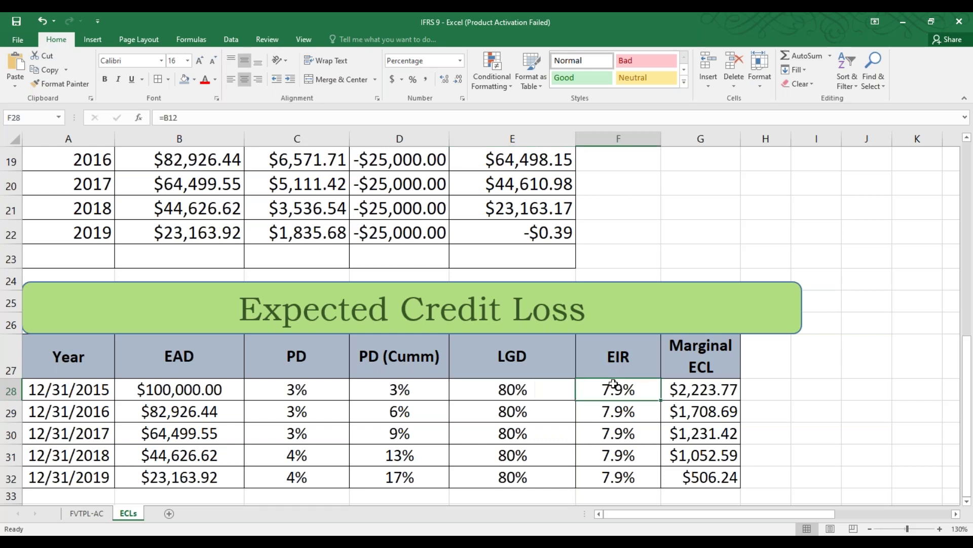
Examine the 2015 Marginal ECL formula in G28 with its referenced cells highlighted, leaving it as it is
{"action": "left_click", "coordinate": [683, 391]}
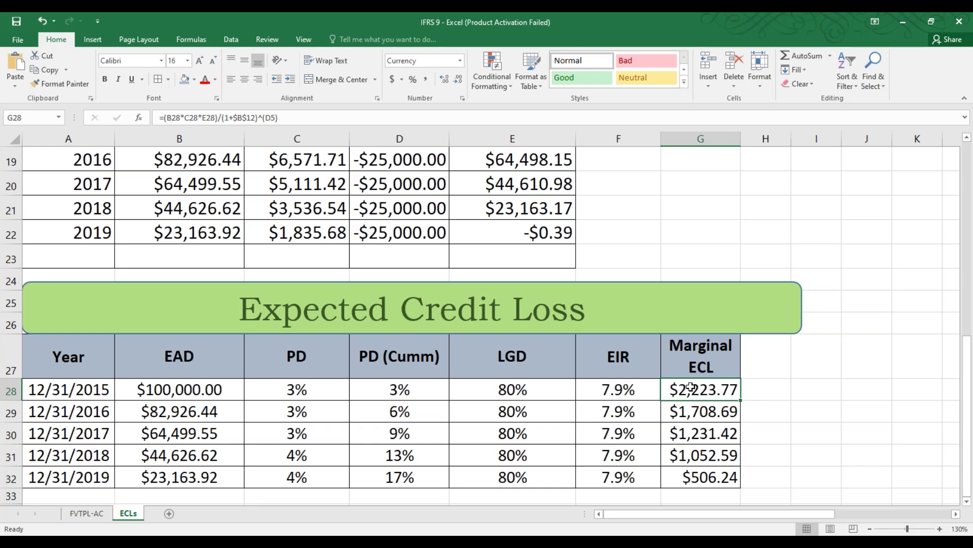
{"action": "double_click", "coordinate": [693, 388]}
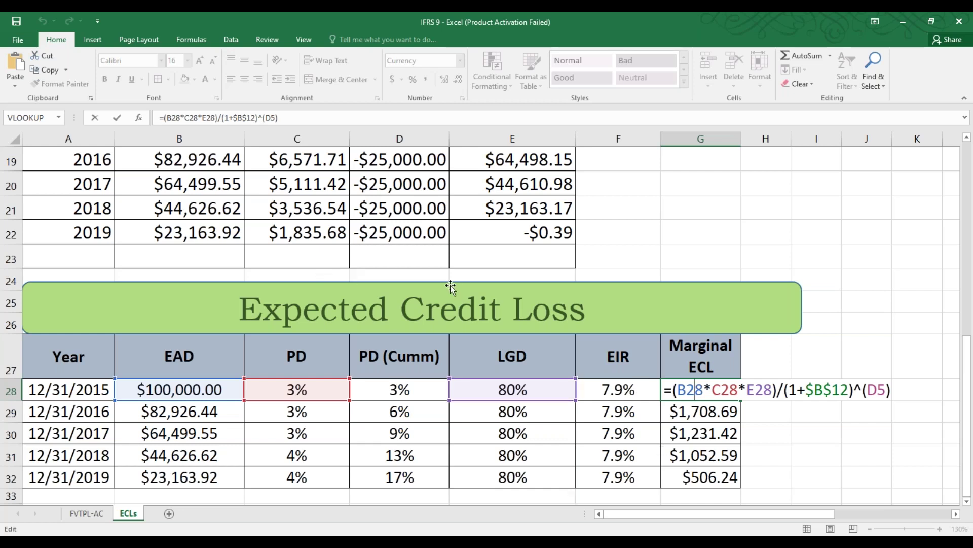
{"action": "key", "text": "ctrl+Return"}
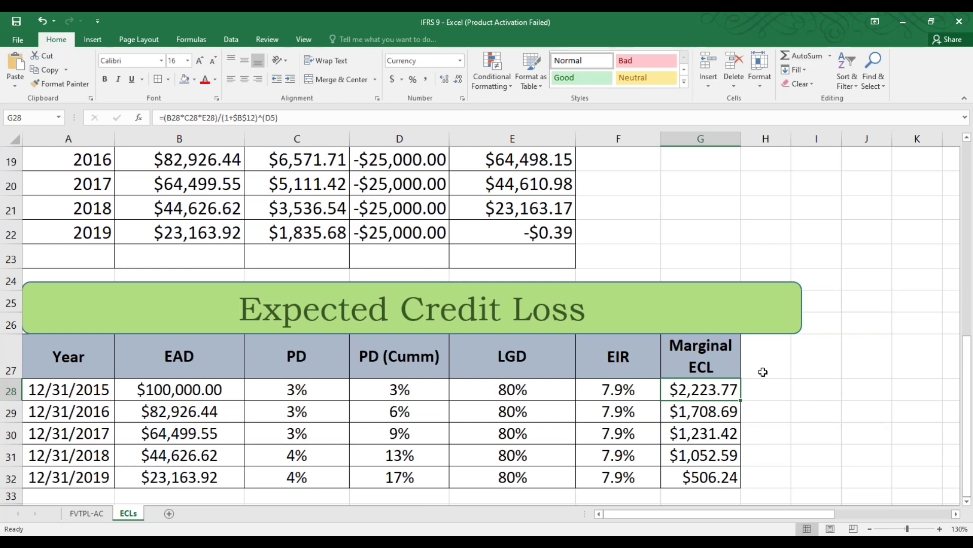
Check the Marginal ECL formulas for 2016 through 2019 in G29:G32
{"action": "left_click", "coordinate": [710, 406]}
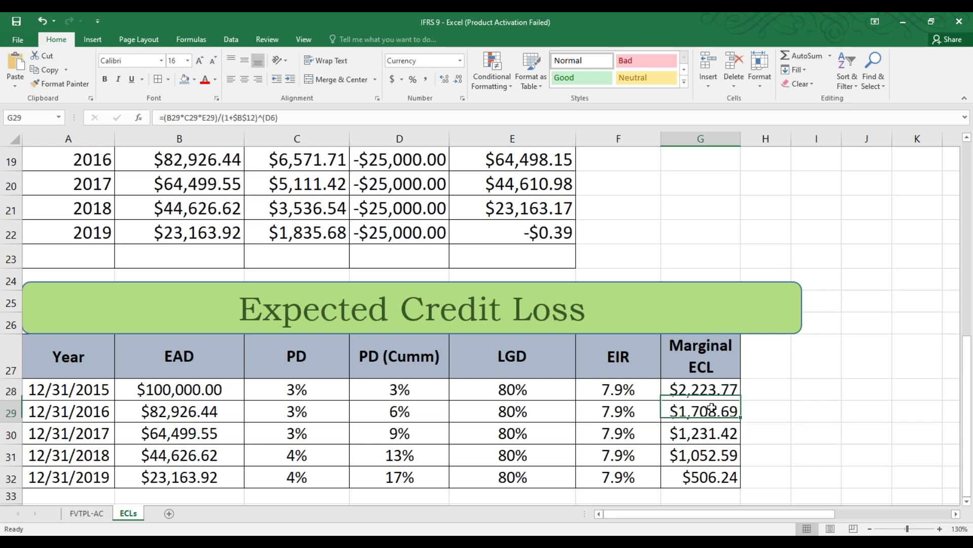
{"action": "left_click", "coordinate": [704, 434]}
{"action": "left_click", "coordinate": [710, 454]}
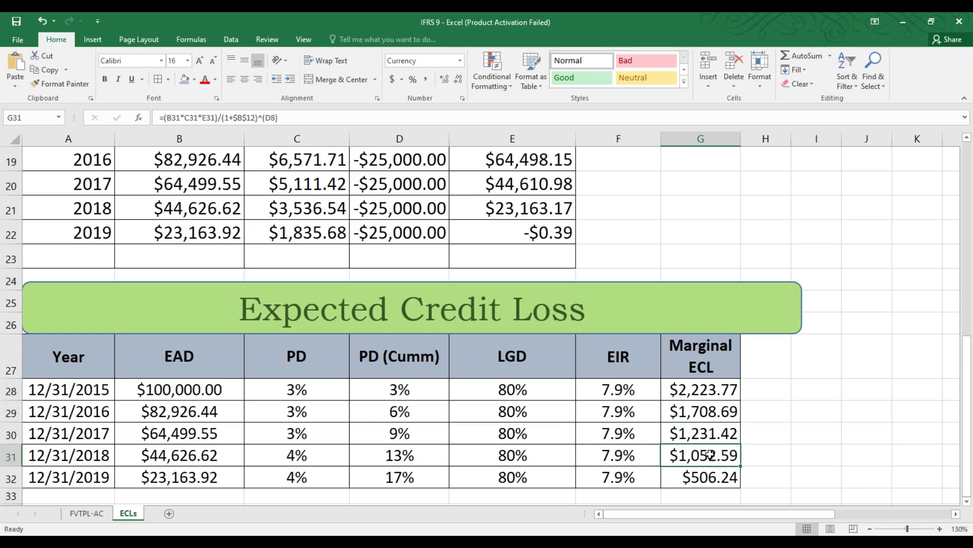
{"action": "left_click", "coordinate": [707, 470]}
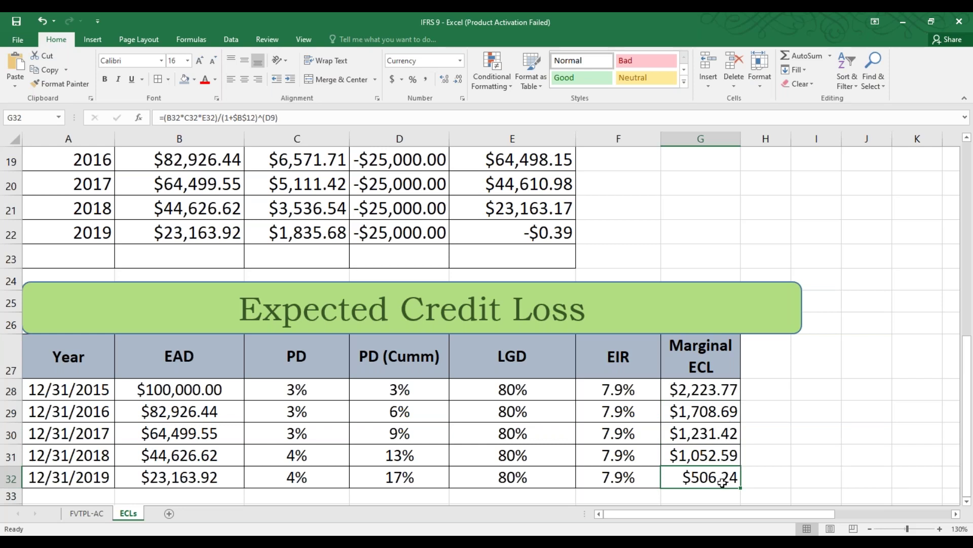
Compare the first-year Marginal ECL in G28 with the sum of all five years in G28:G32
{"action": "left_click_drag", "start_coordinate": [704, 391], "coordinate": [711, 476]}
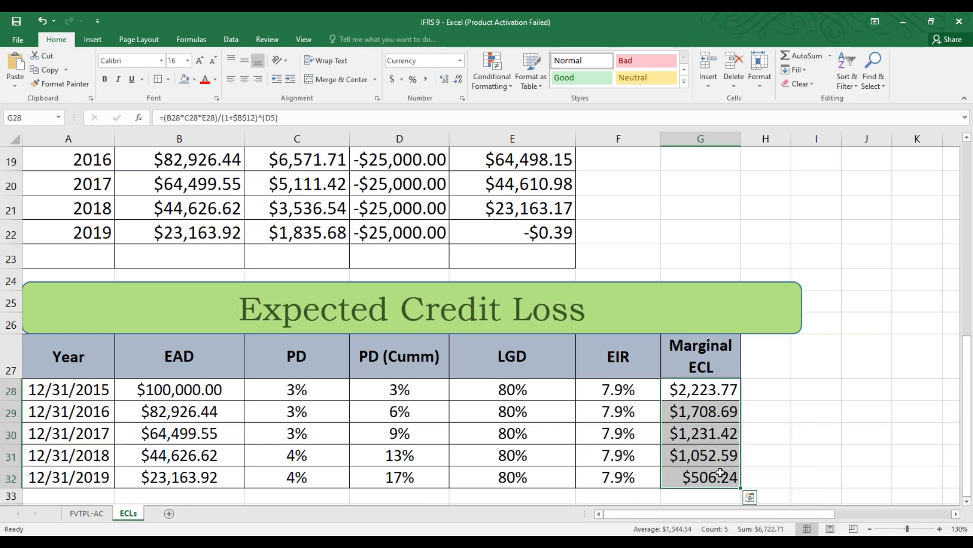
{"action": "left_click", "coordinate": [708, 391]}
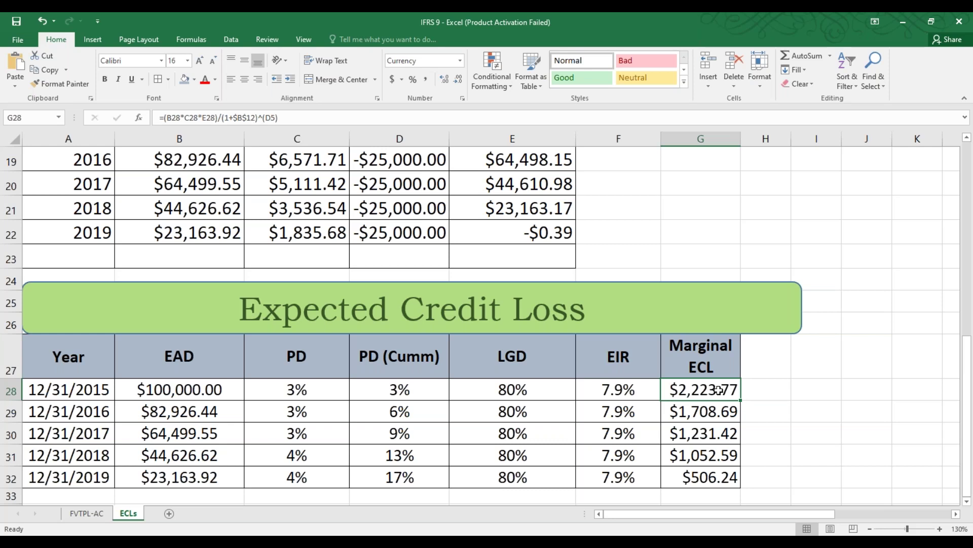
{"action": "left_click_drag", "start_coordinate": [691, 387], "coordinate": [707, 478]}
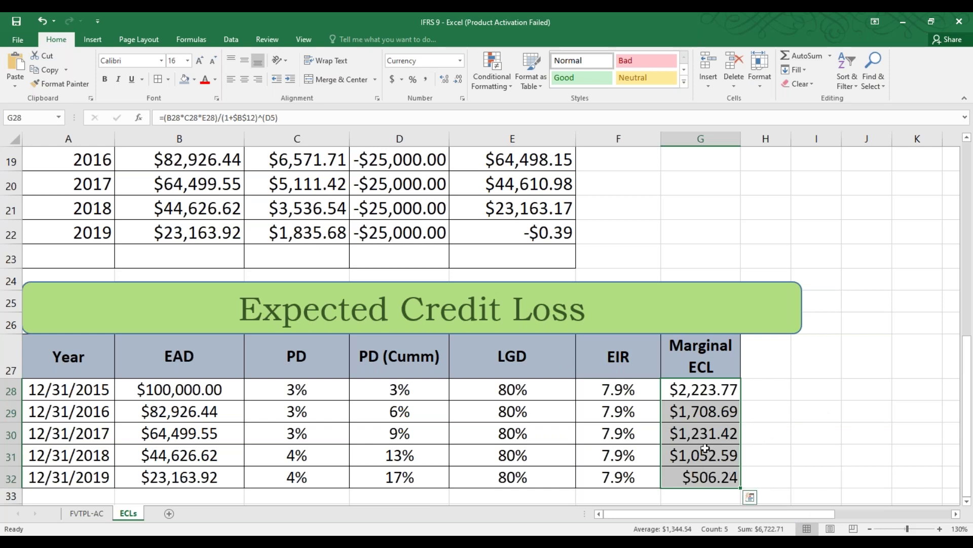
{"action": "left_click", "coordinate": [558, 430]}
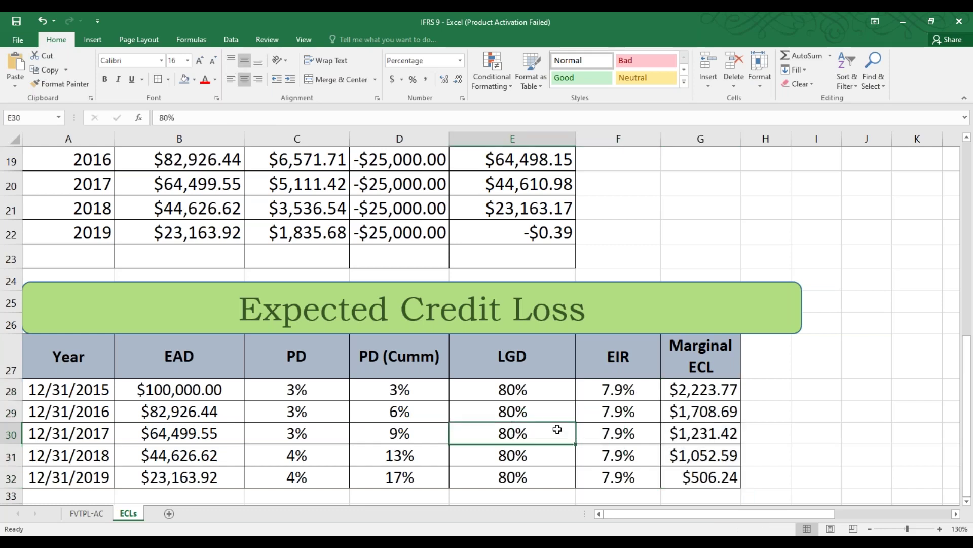